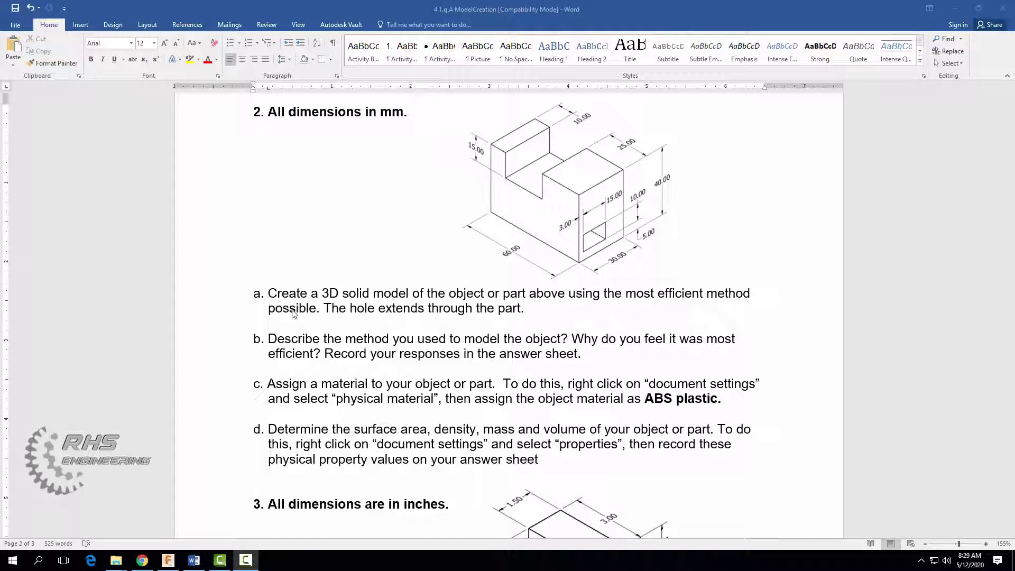
Step: In Fusion 360, open the activity 4.1g project and start a new blank design
drag(490, 204, 490, 146)
mouse_move(496, 150)
mouse_down()
mouse_move(559, 185)
mouse_move(580, 261)
mouse_move(492, 210)
mouse_up()
mouse_move(597, 282)
mouse_down()
mouse_move(672, 242)
mouse_move(653, 267)
mouse_up()
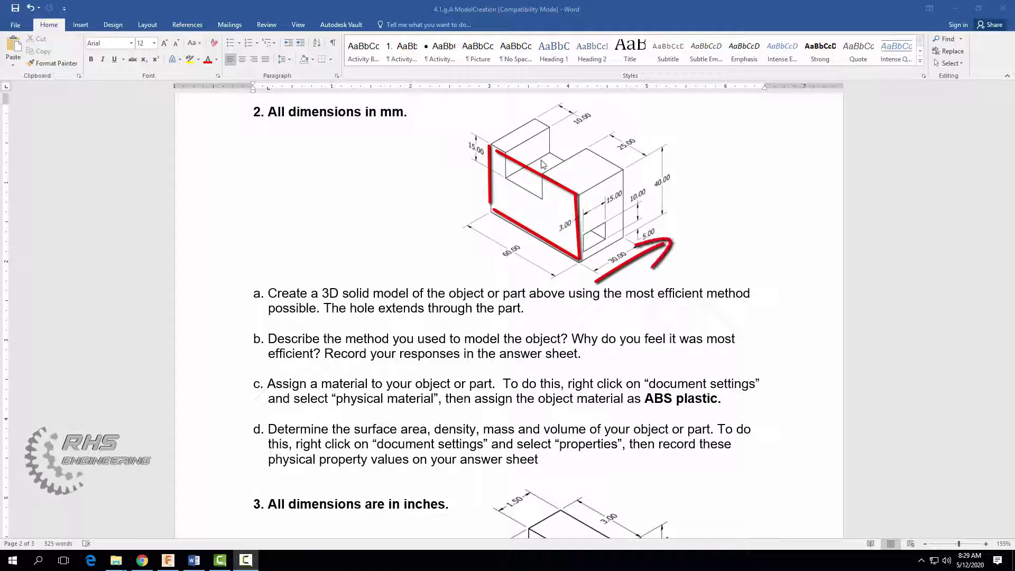
key(e)
mouse_move(506, 153)
mouse_down()
mouse_move(519, 188)
mouse_move(539, 195)
mouse_move(544, 175)
mouse_move(564, 154)
mouse_up()
mouse_move(604, 233)
mouse_down()
mouse_move(595, 225)
mouse_move(583, 246)
mouse_move(597, 247)
mouse_move(607, 230)
mouse_move(562, 226)
mouse_up()
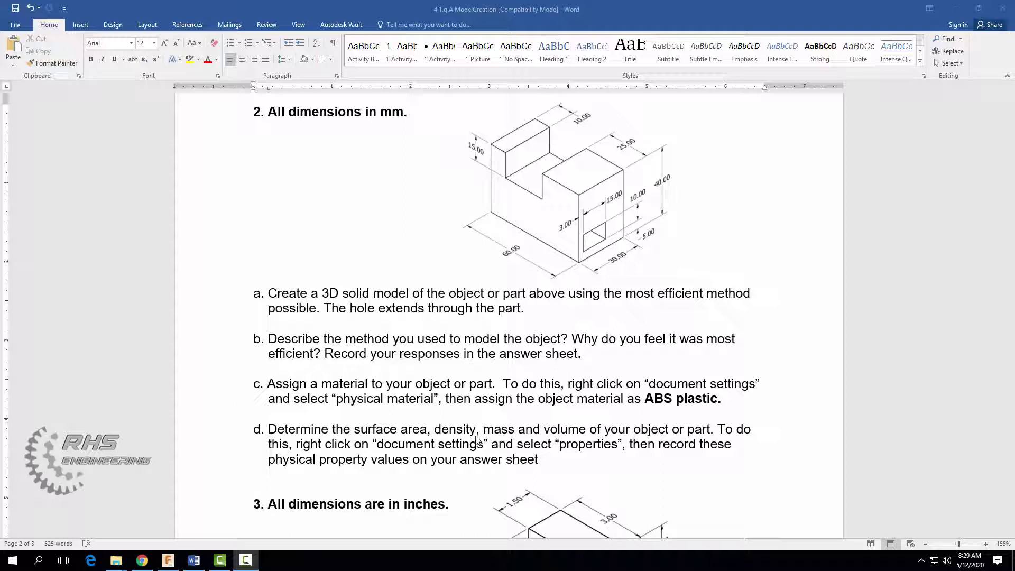
click(168, 560)
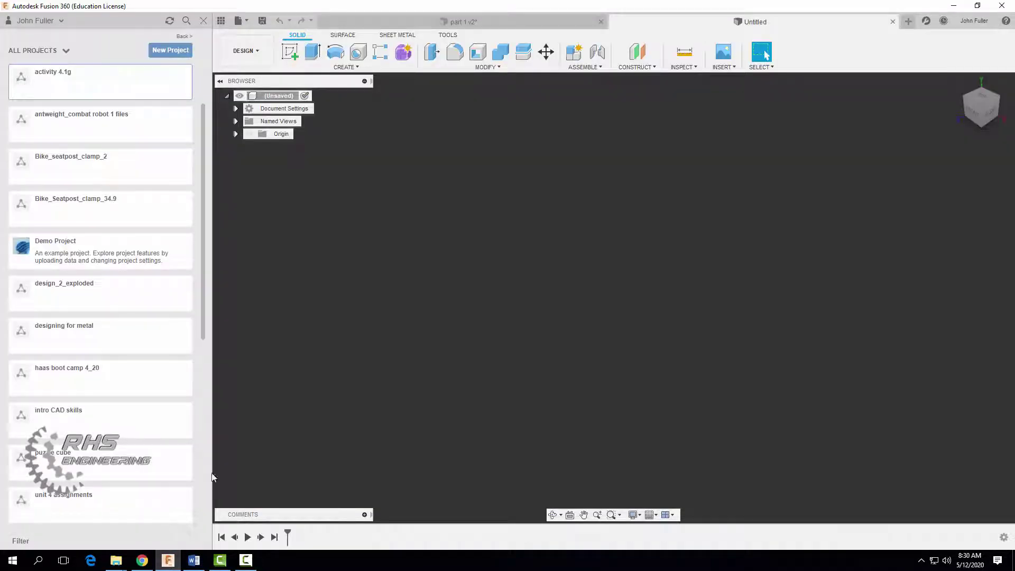
click(63, 83)
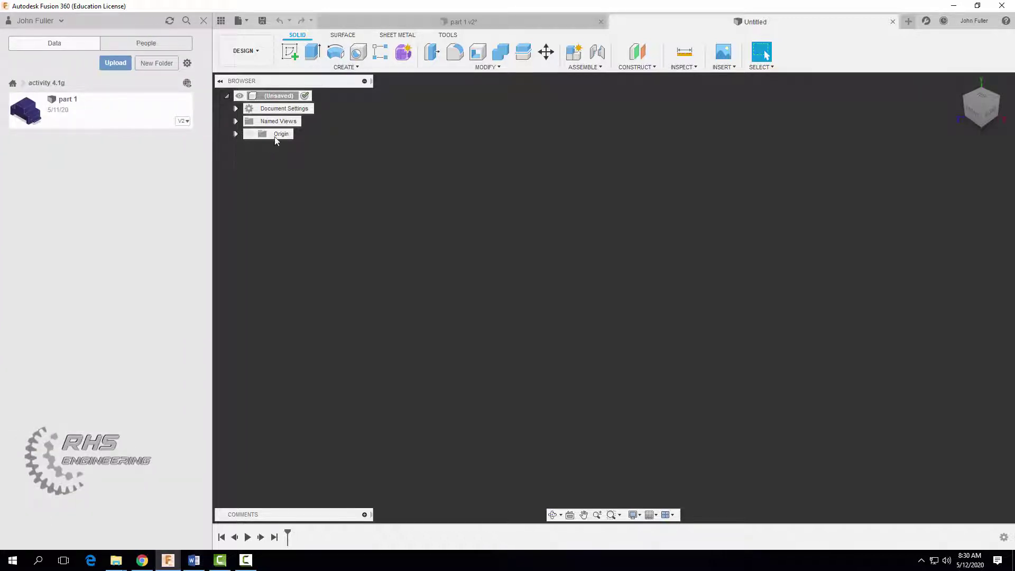
click(244, 25)
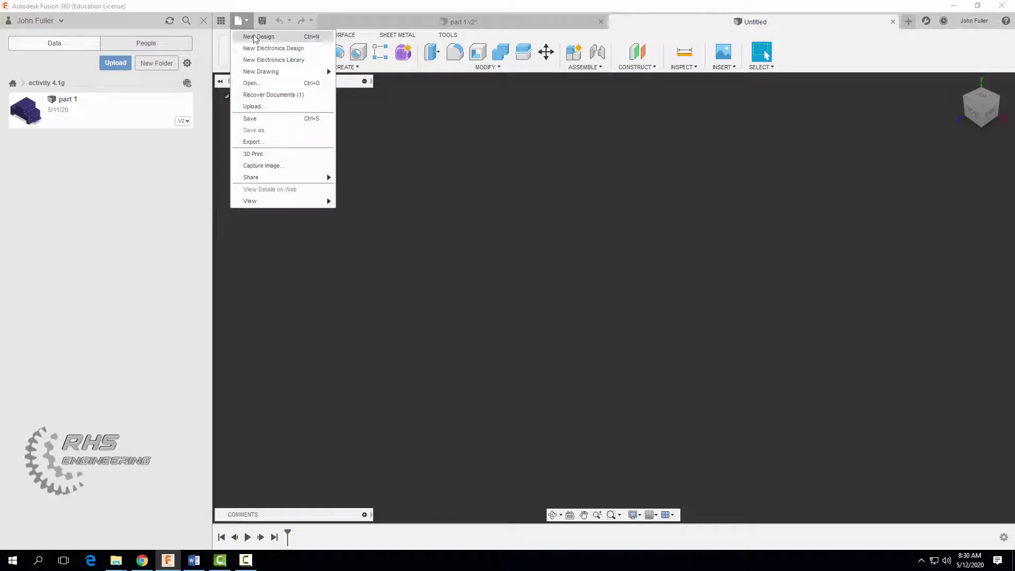
click(254, 36)
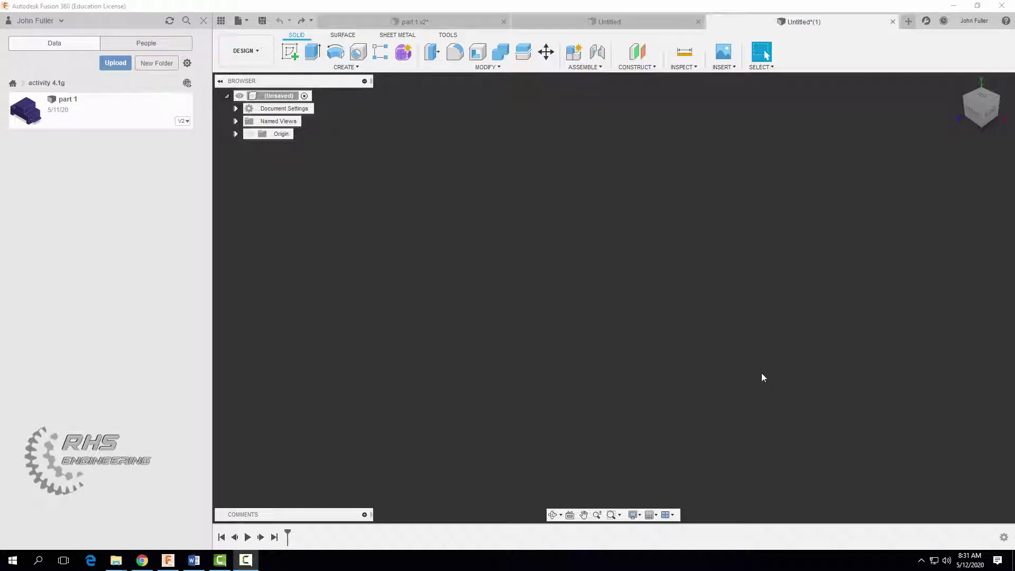
Step: Change the document units in Document Settings from inches to millimetres
click(236, 109)
mouse_move(298, 123)
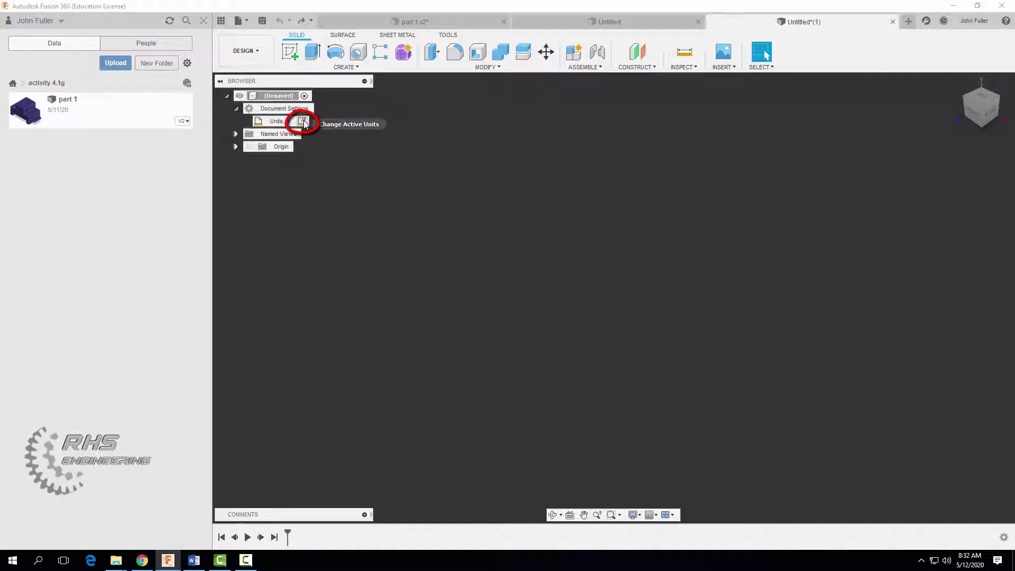
click(303, 121)
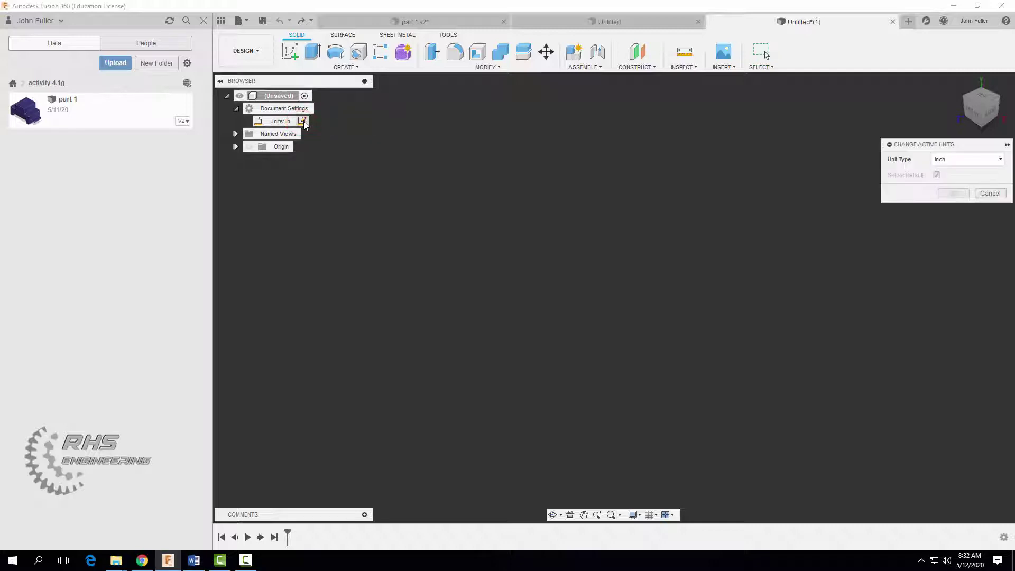
click(963, 163)
click(953, 187)
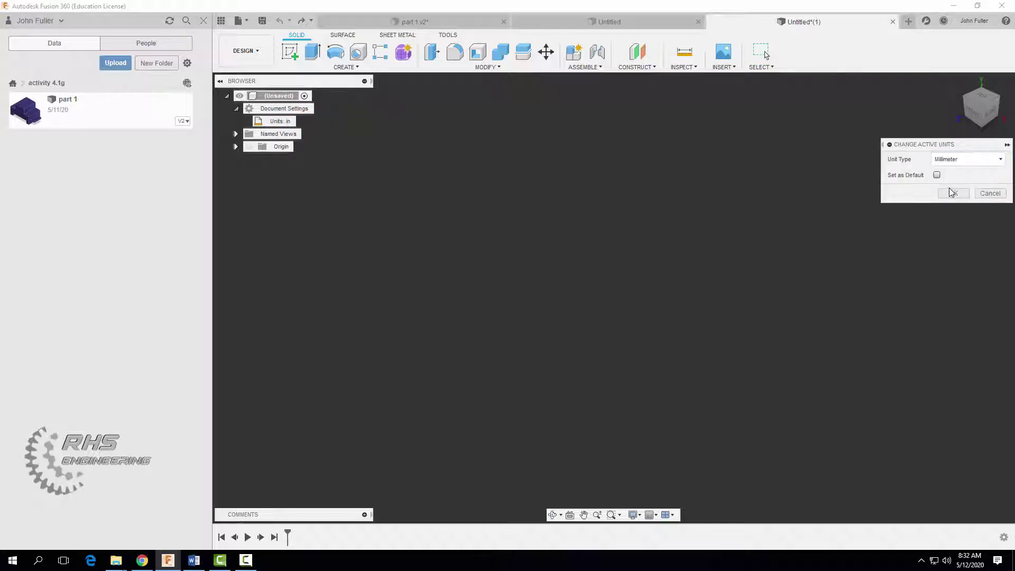
click(950, 195)
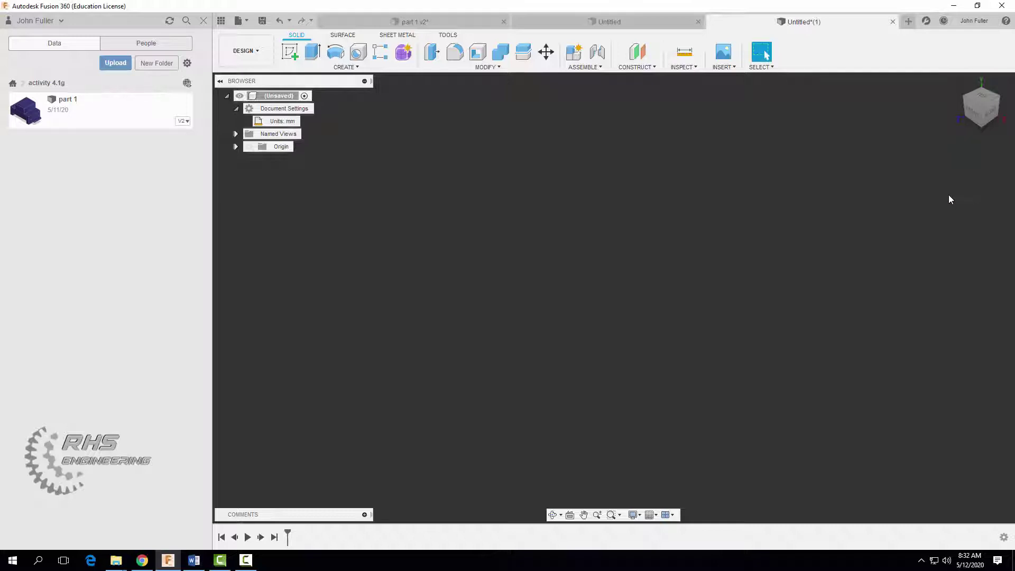
Step: On the right origin plane, draw a rectangle from the origin with a 40 mm height
click(290, 53)
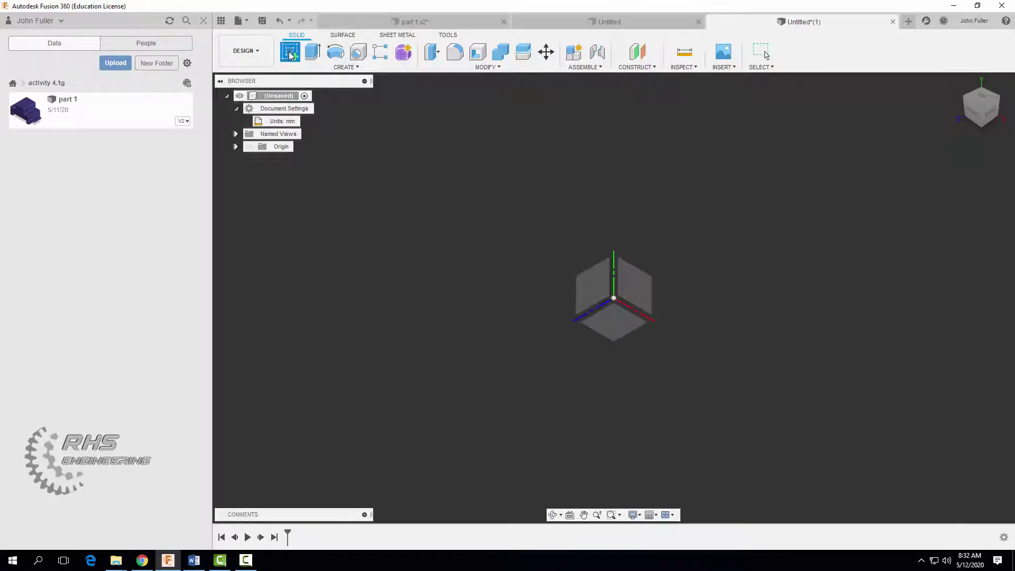
click(634, 284)
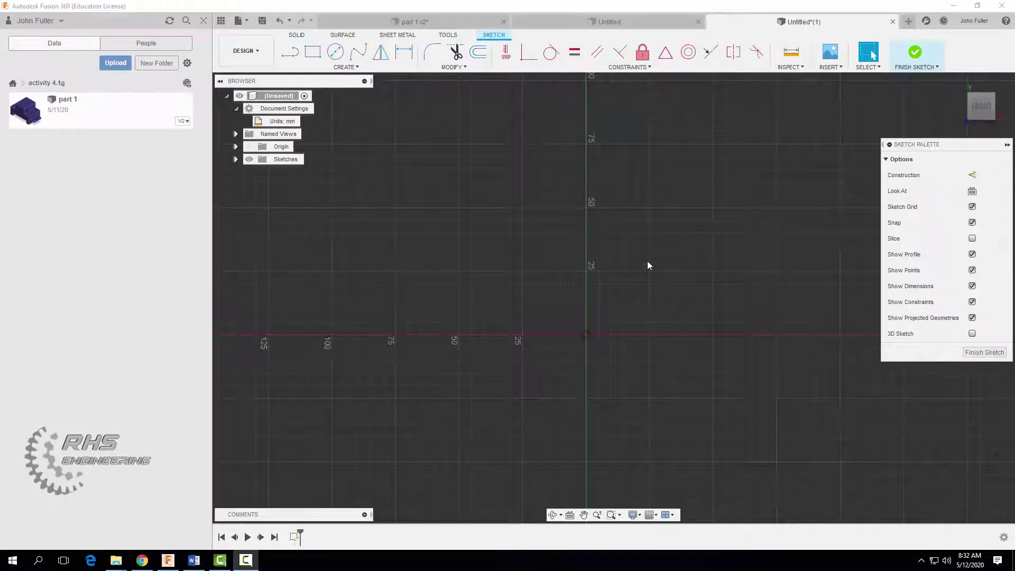
click(312, 51)
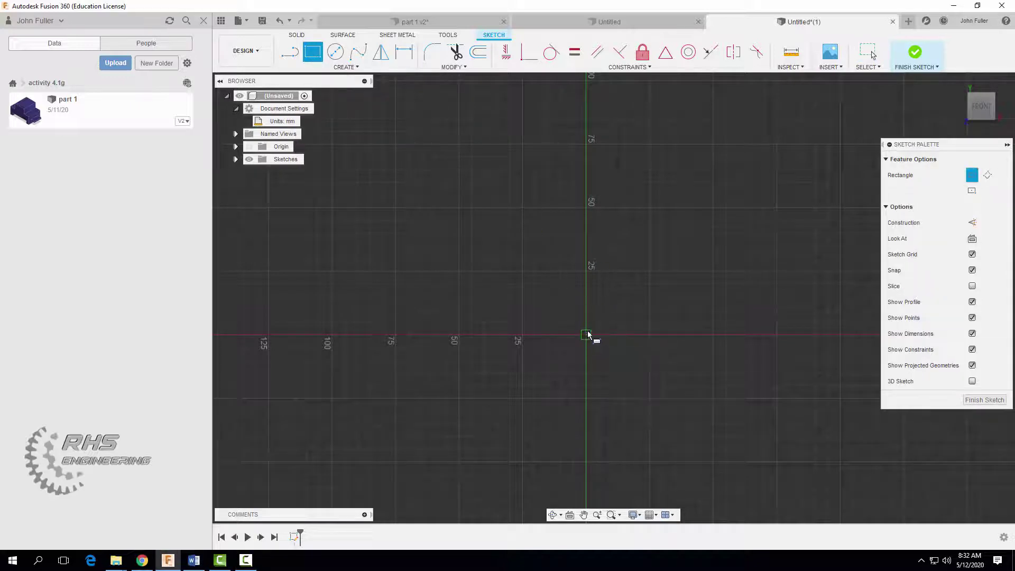
click(587, 334)
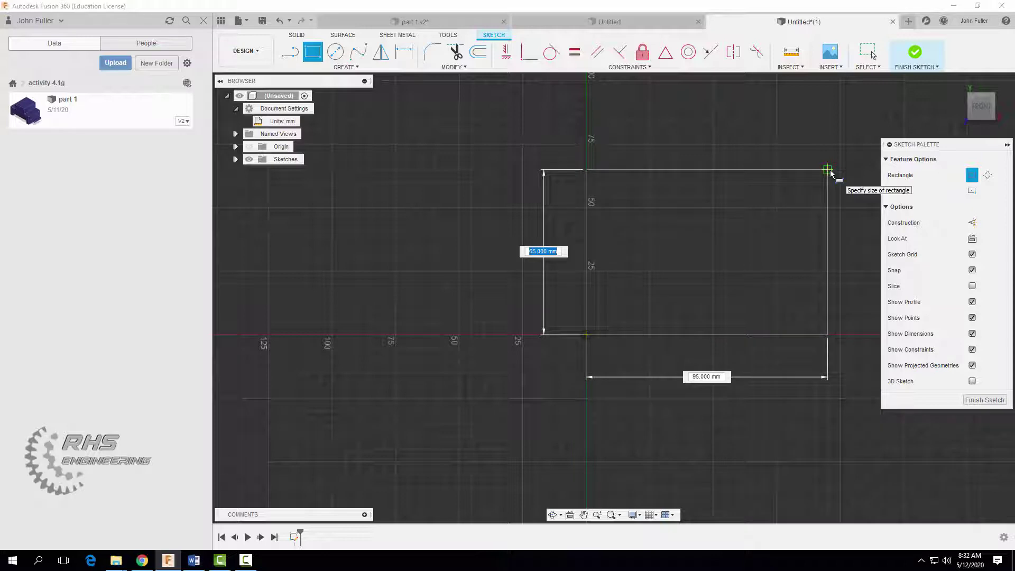
text(40)
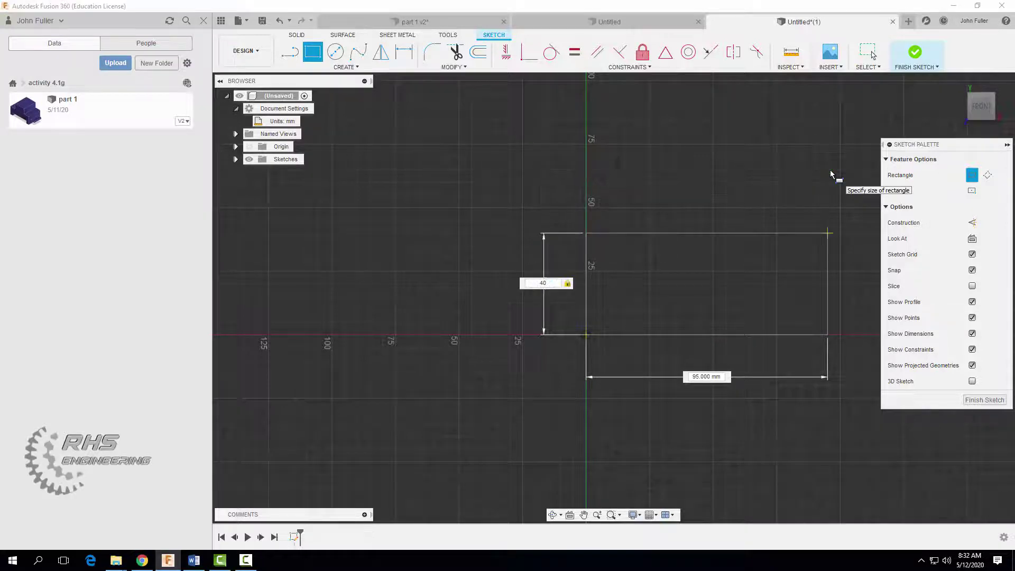
key(Return)
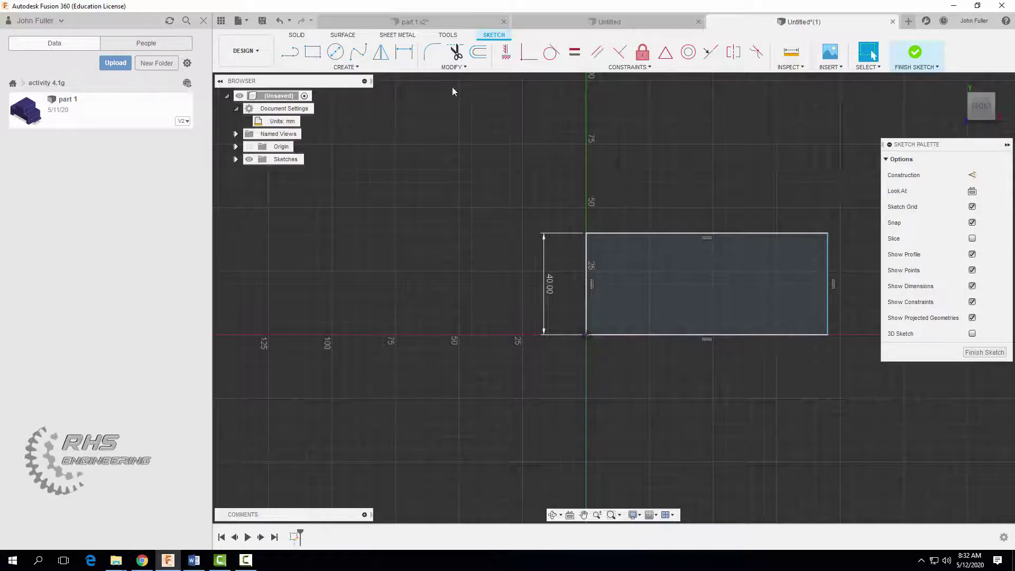
Step: Dimension the rectangle's bottom edge to 60 mm and finish the sketch
click(405, 54)
click(624, 334)
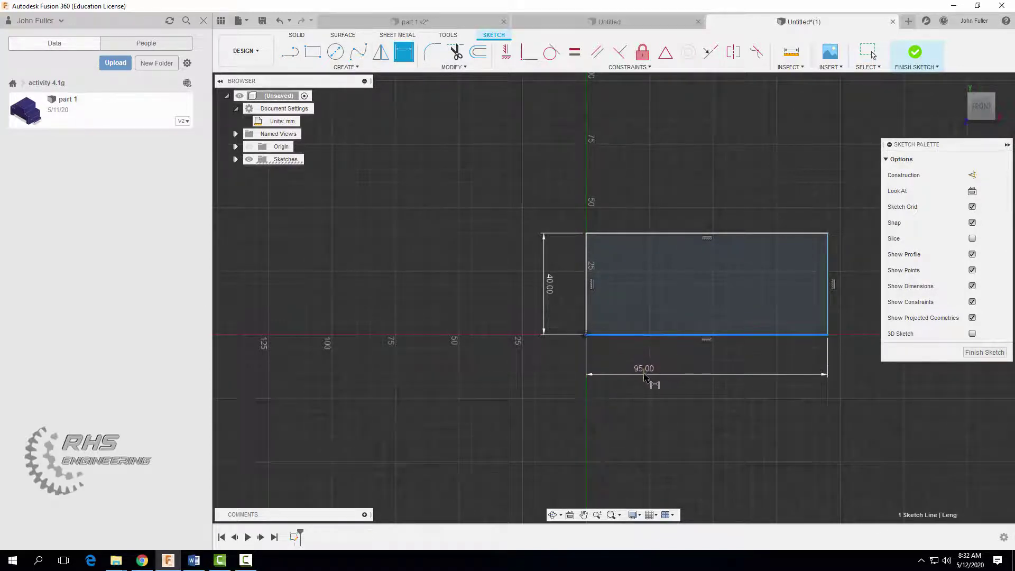
click(645, 374)
text(6)
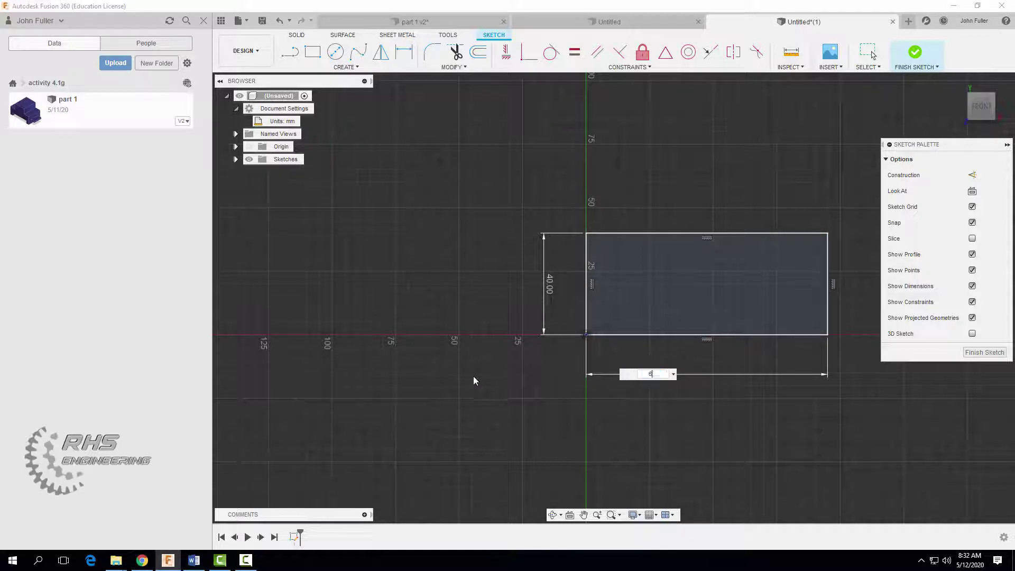
text(0)
key(Return)
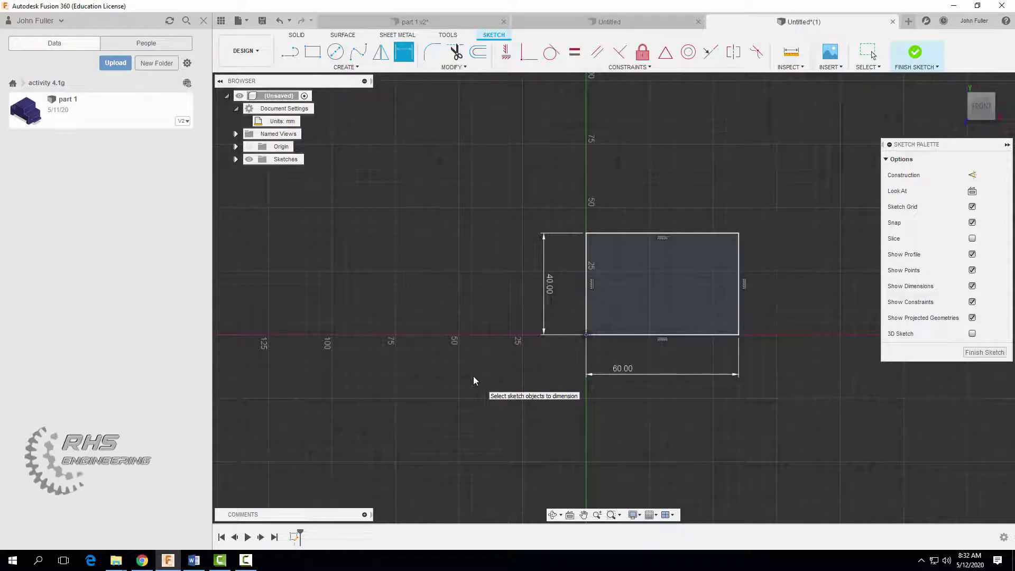
click(918, 57)
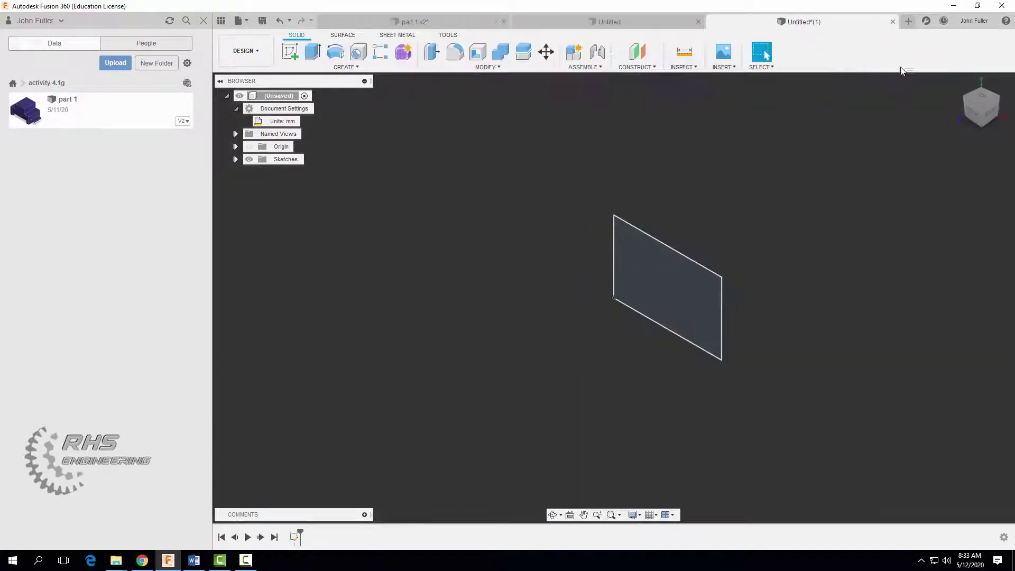
Step: Extrude the rectangle profile 30 mm as a new body
click(313, 53)
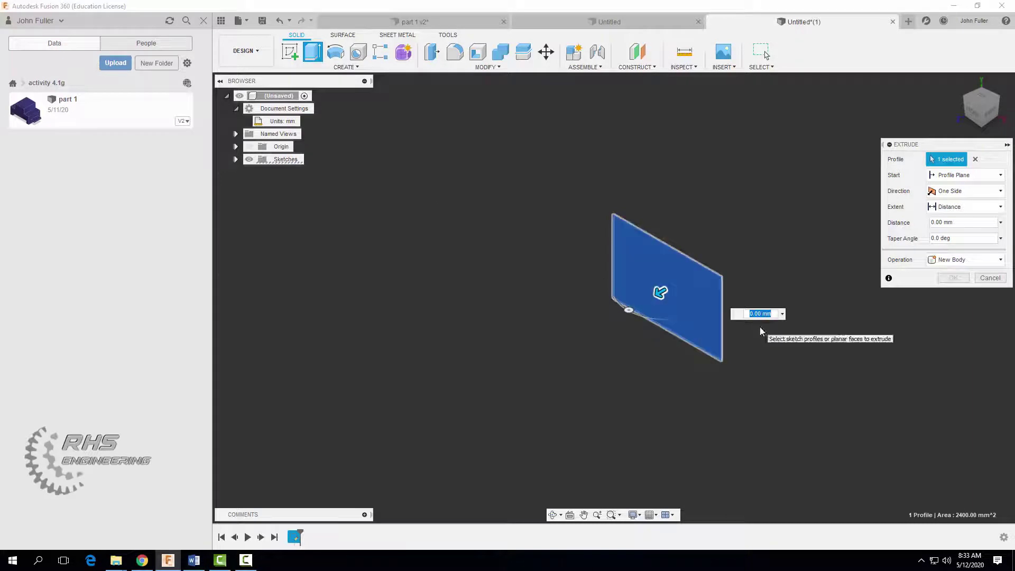
text(30)
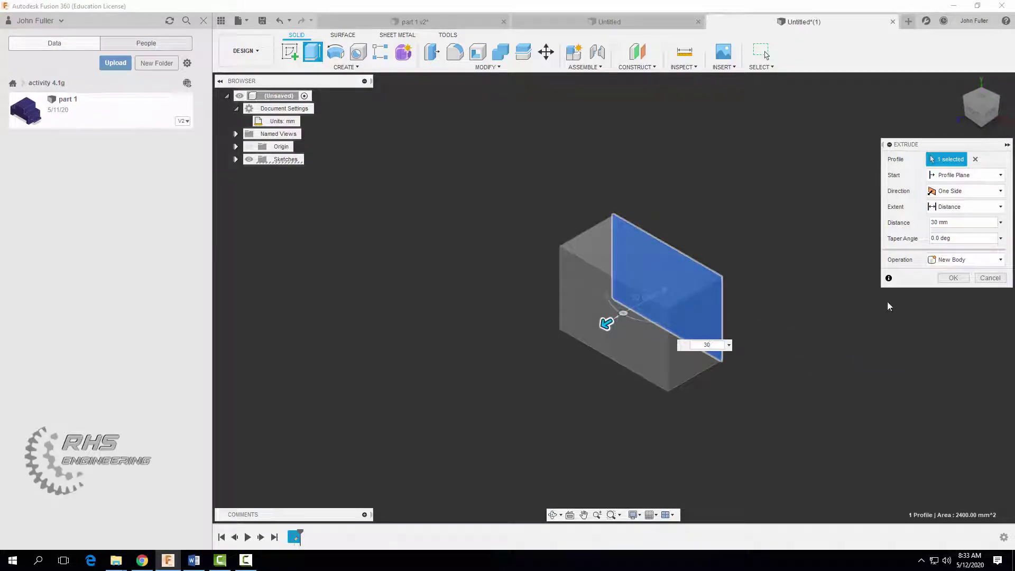
click(954, 277)
key(F10)
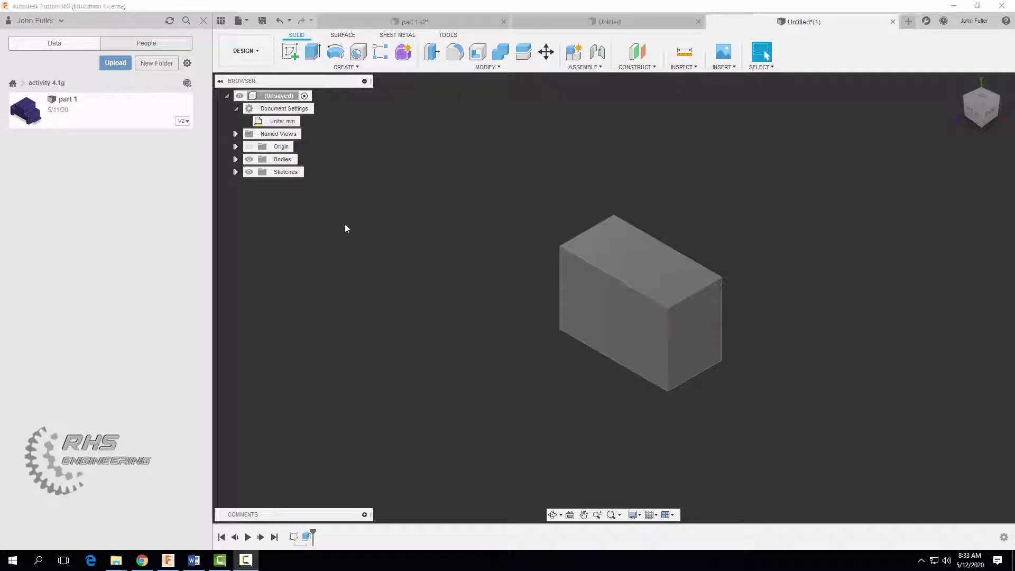
Step: Centre the block in the view and set it as the Home view at fixed distance
click(205, 20)
scroll(374, 220, up, 5)
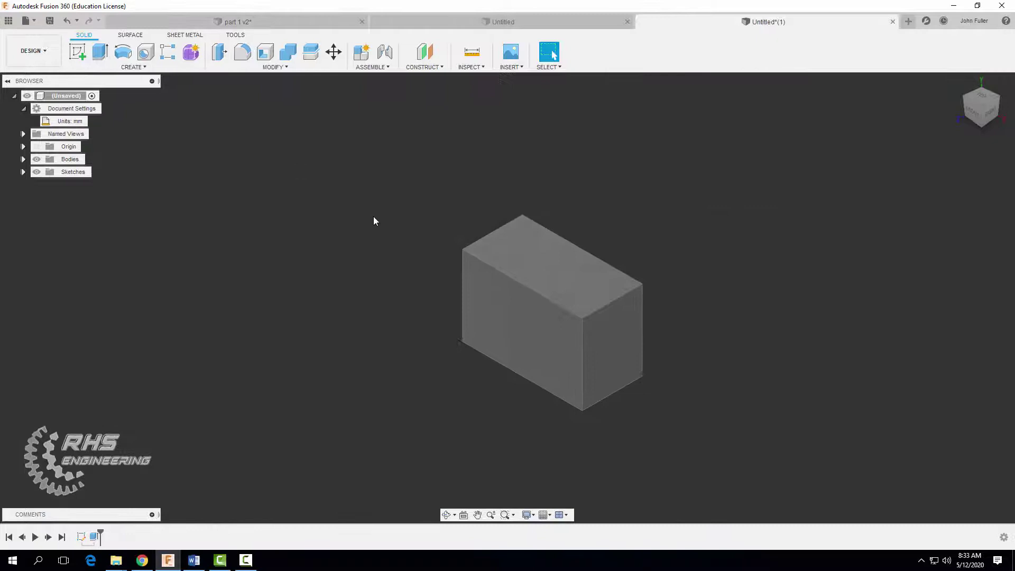
middle_drag(474, 381, 252, 296)
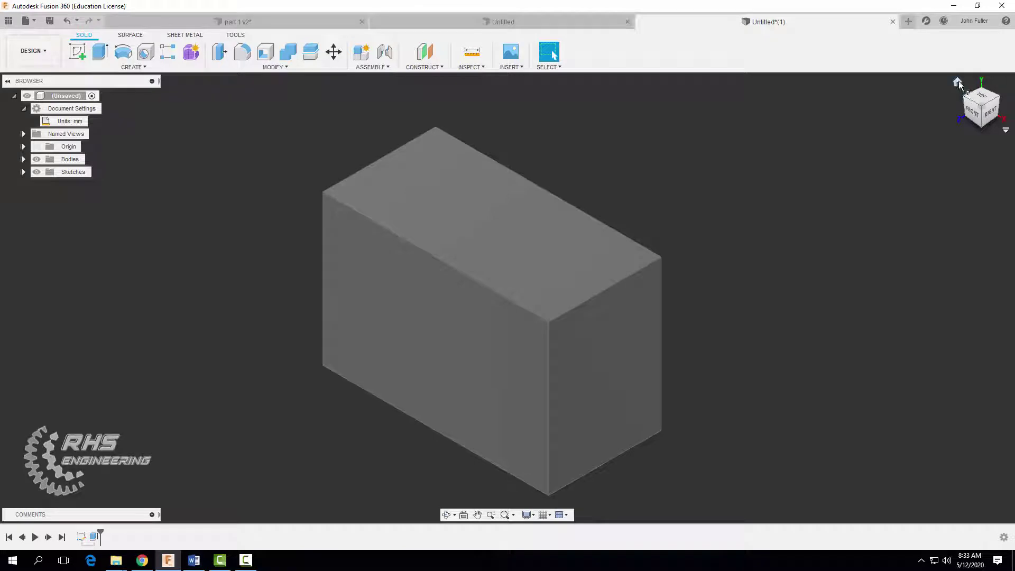
right_click(958, 83)
mouse_move(916, 128)
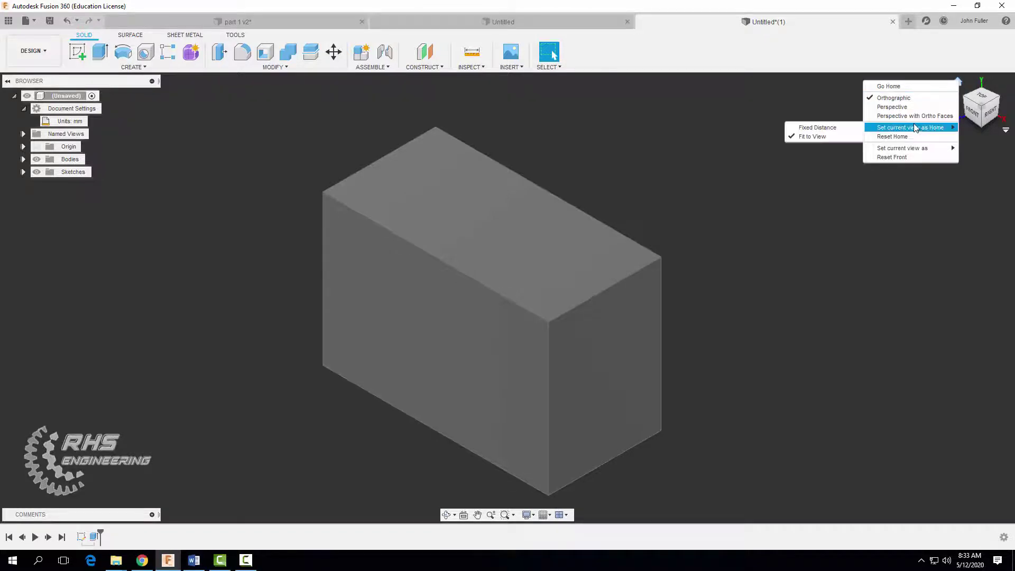
click(846, 129)
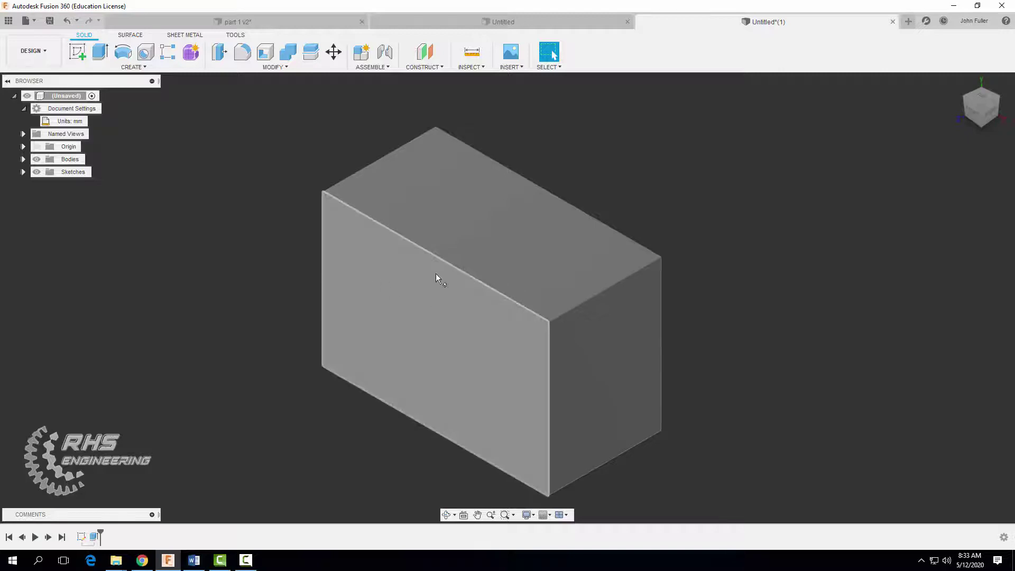
Step: Sketch a rectangle on the block's front face starting on its top edge
click(77, 49)
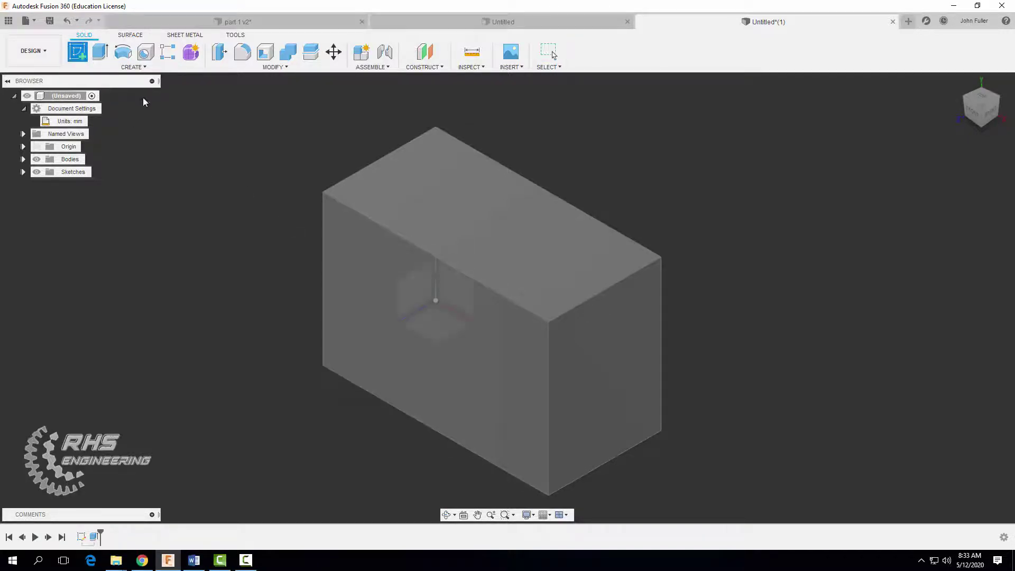
click(369, 263)
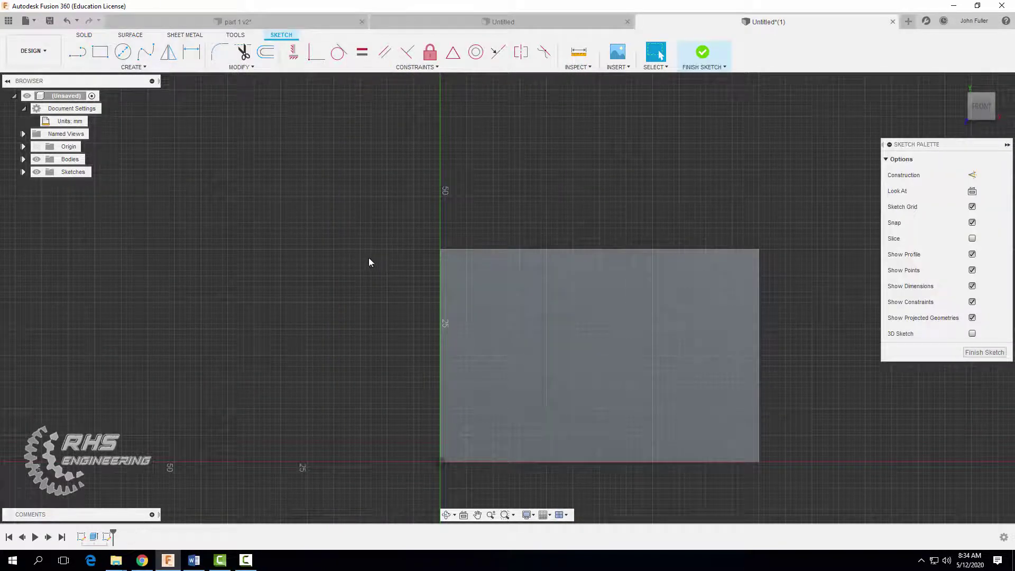
click(105, 53)
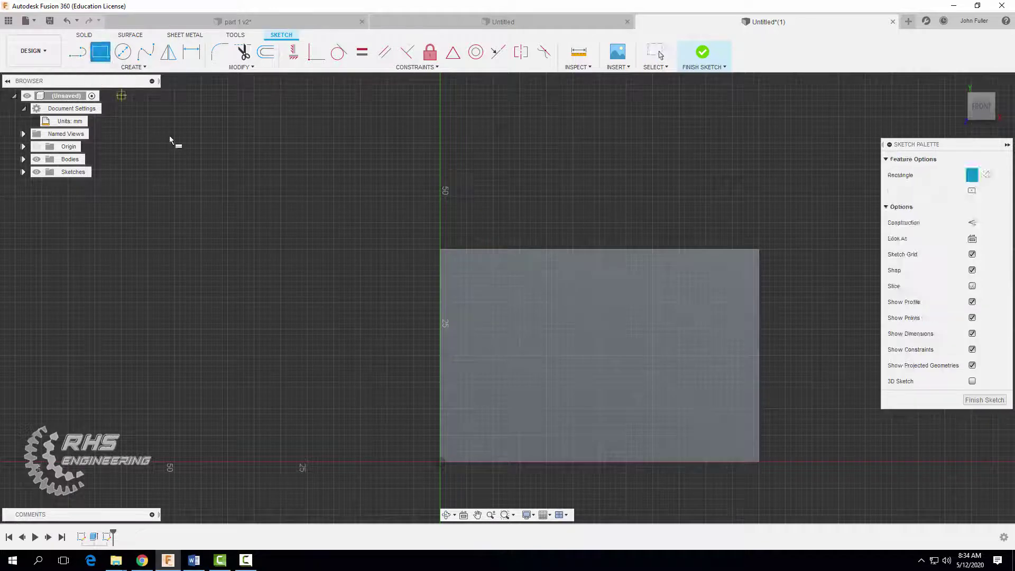
click(509, 250)
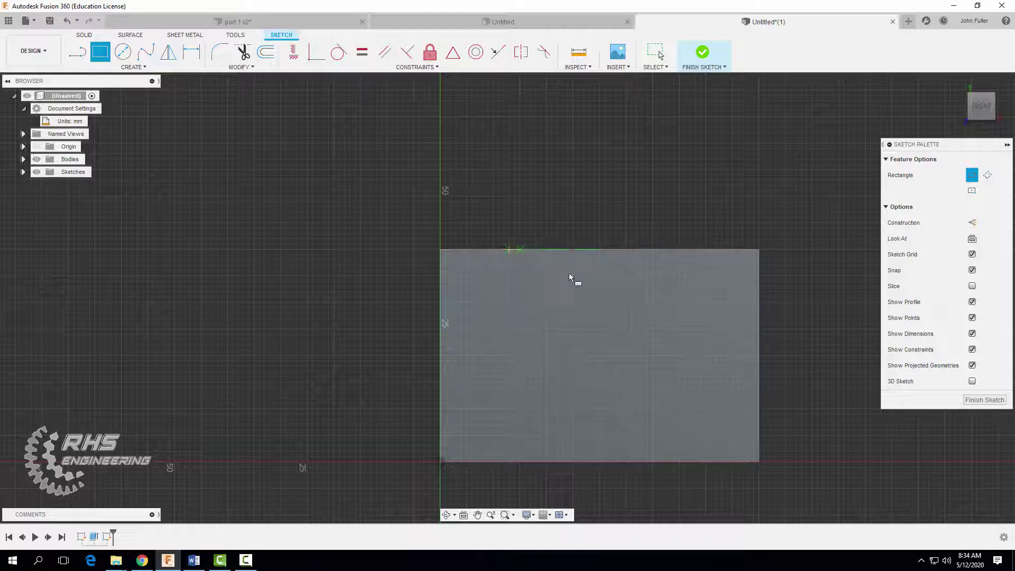
click(648, 319)
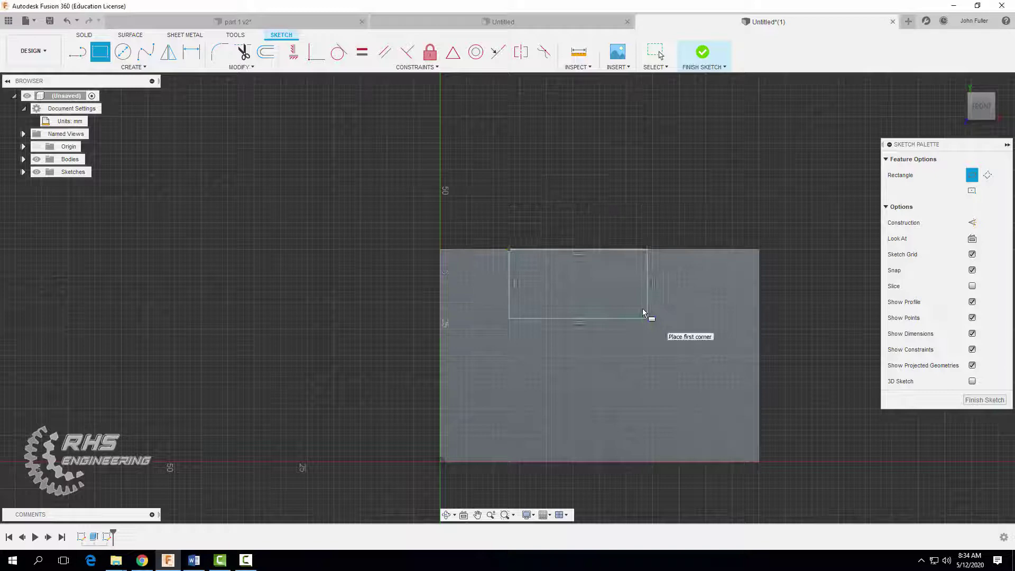
Step: Dimension the rectangle's height to 15 mm
click(192, 51)
click(509, 273)
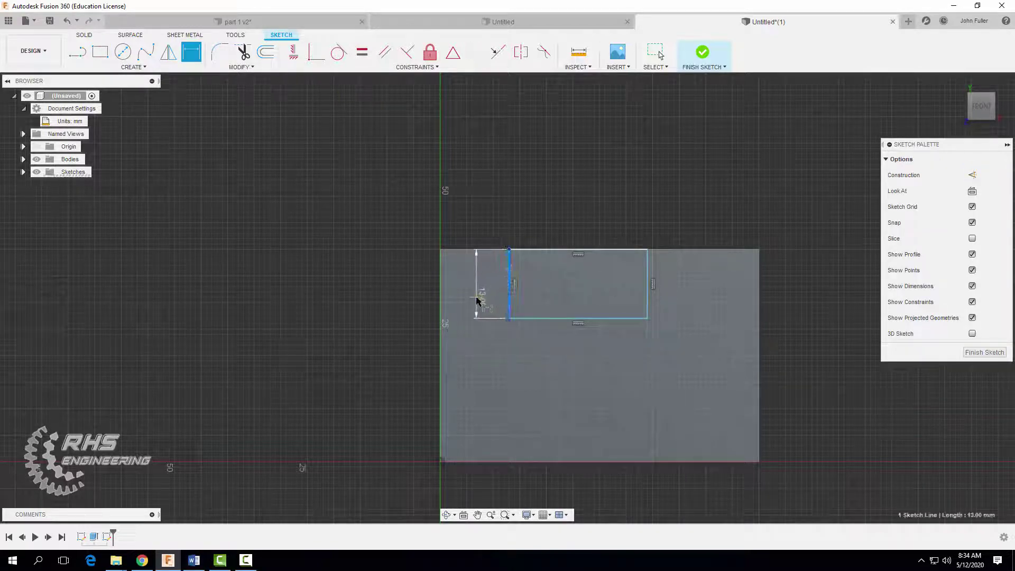
click(477, 300)
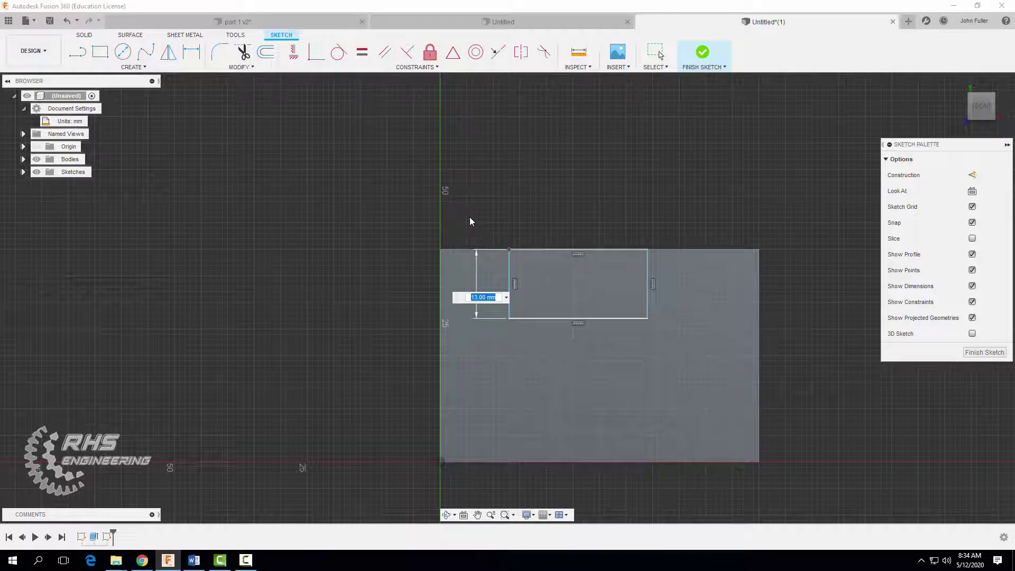
text(15)
key(Return)
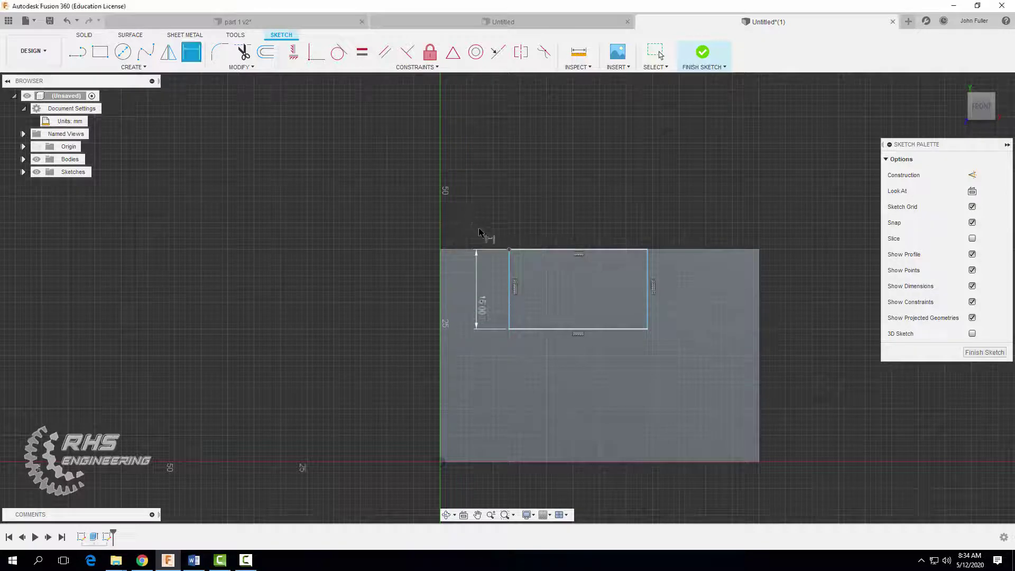
Step: Position the rectangle 10 mm from the block's left edge and 25 mm from its right edge
click(510, 266)
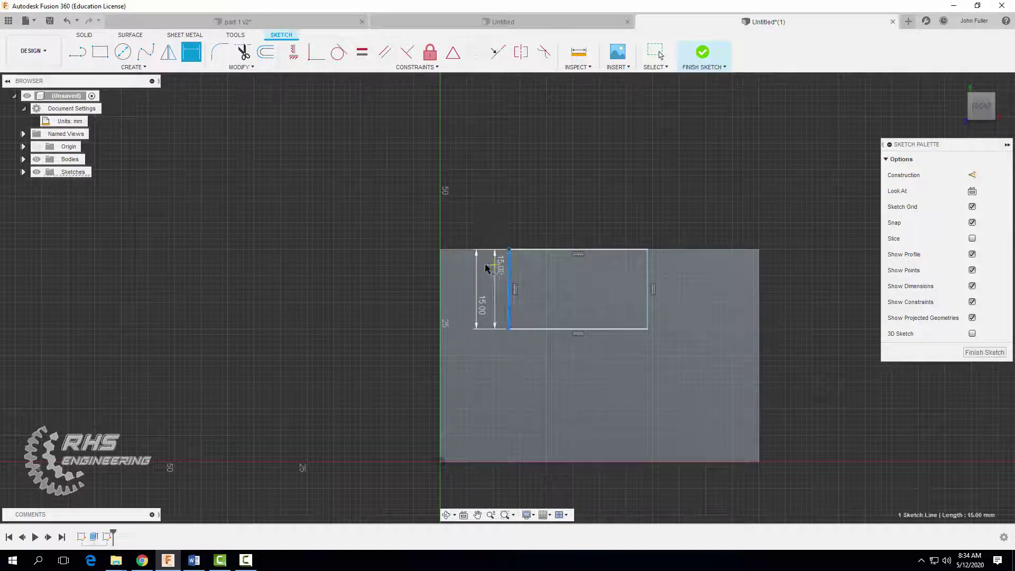
click(441, 272)
click(474, 217)
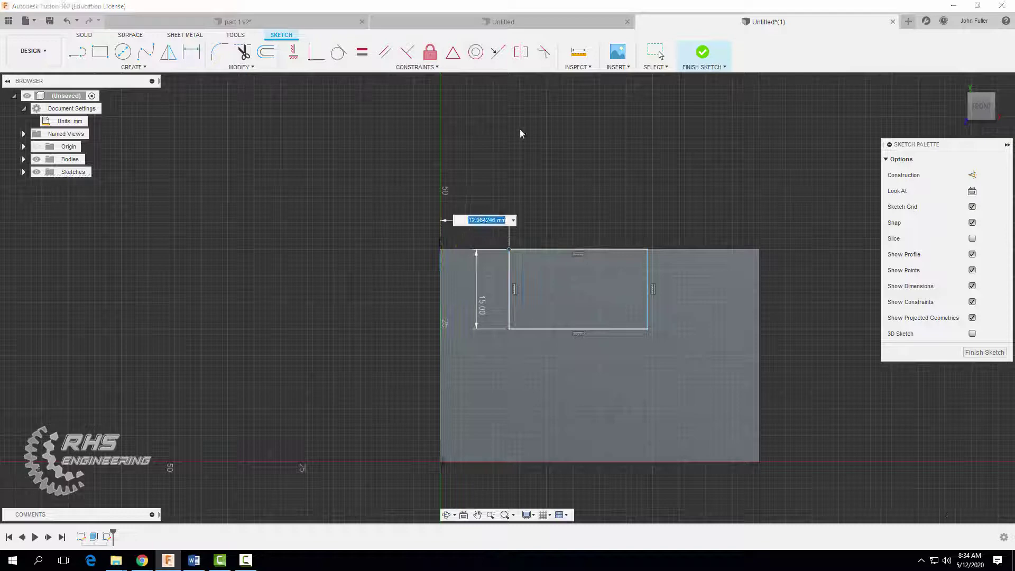
text(10)
key(Return)
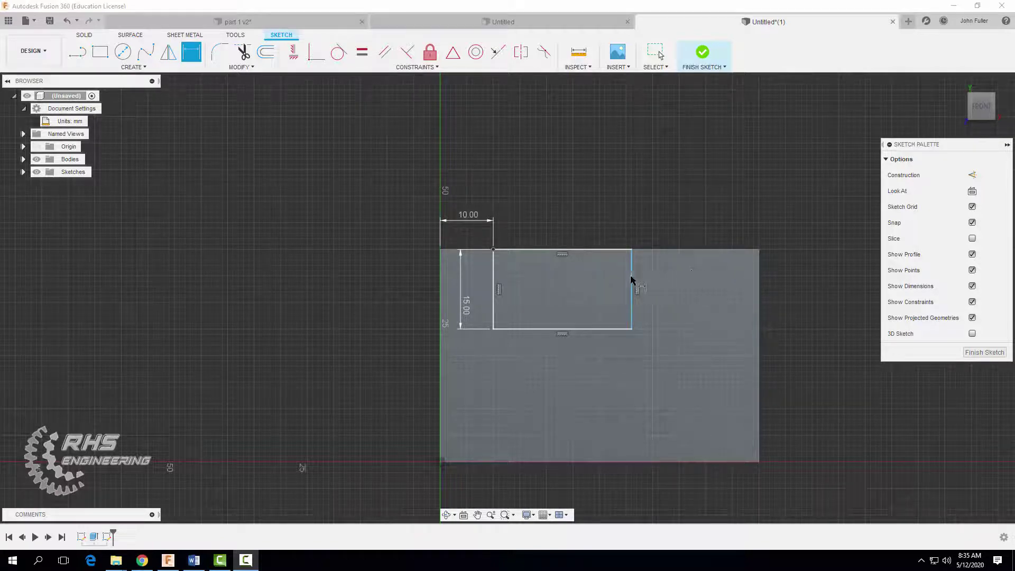
click(631, 279)
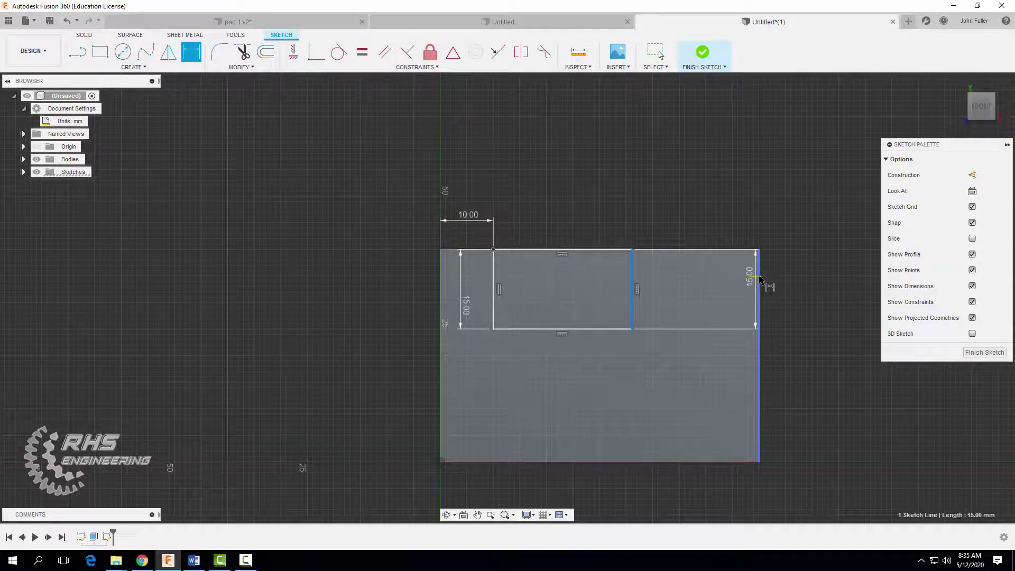
click(759, 280)
click(720, 223)
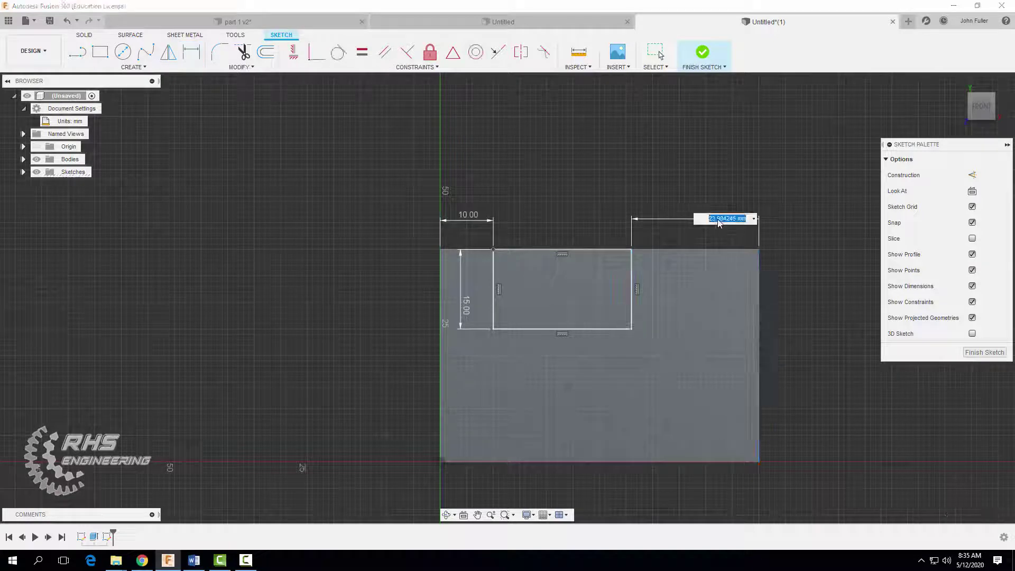
text(25)
key(Return)
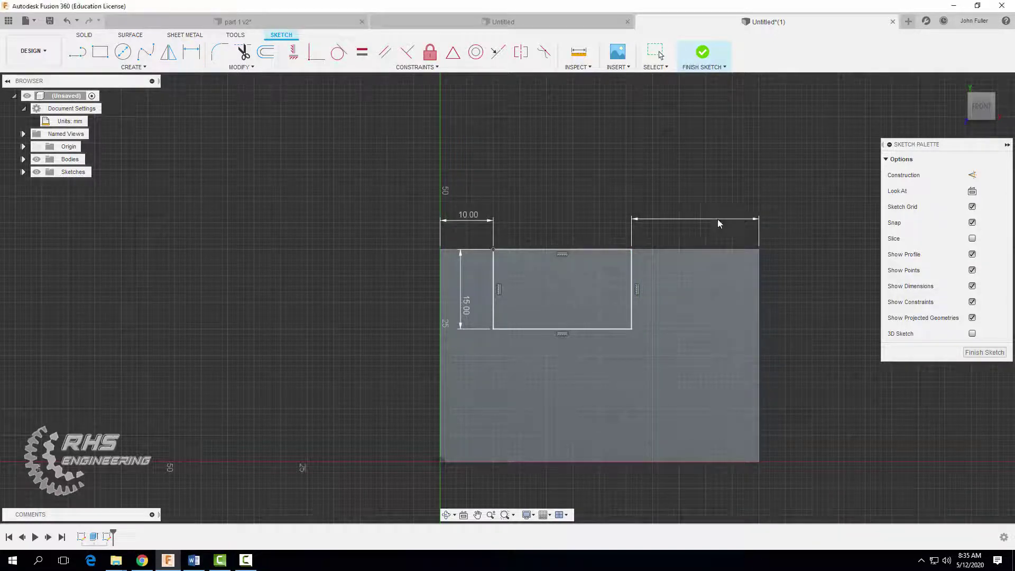
Step: Finish the sketch and extrude-cut the rectangle -30 mm into the block
click(703, 54)
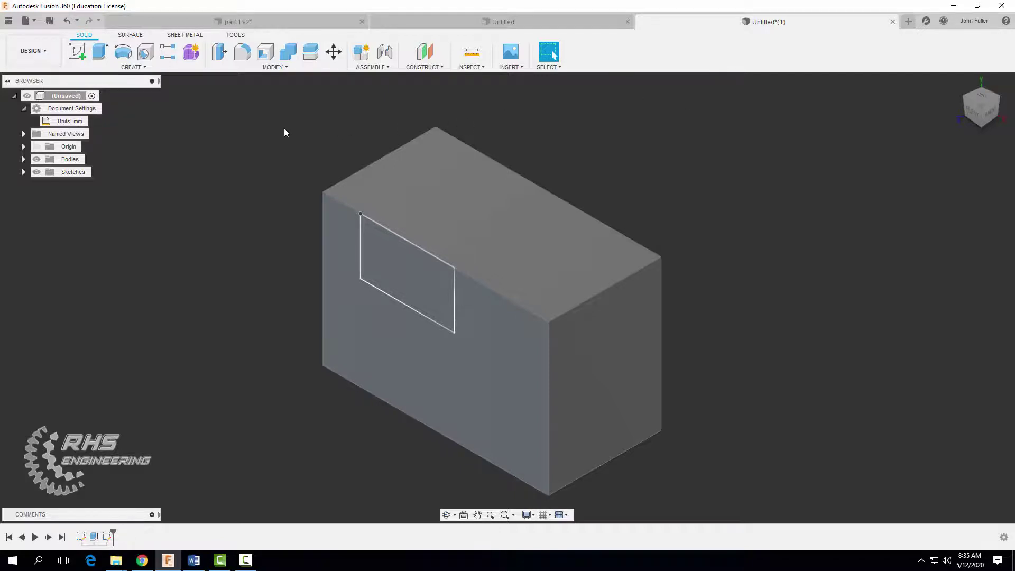
click(99, 53)
click(419, 279)
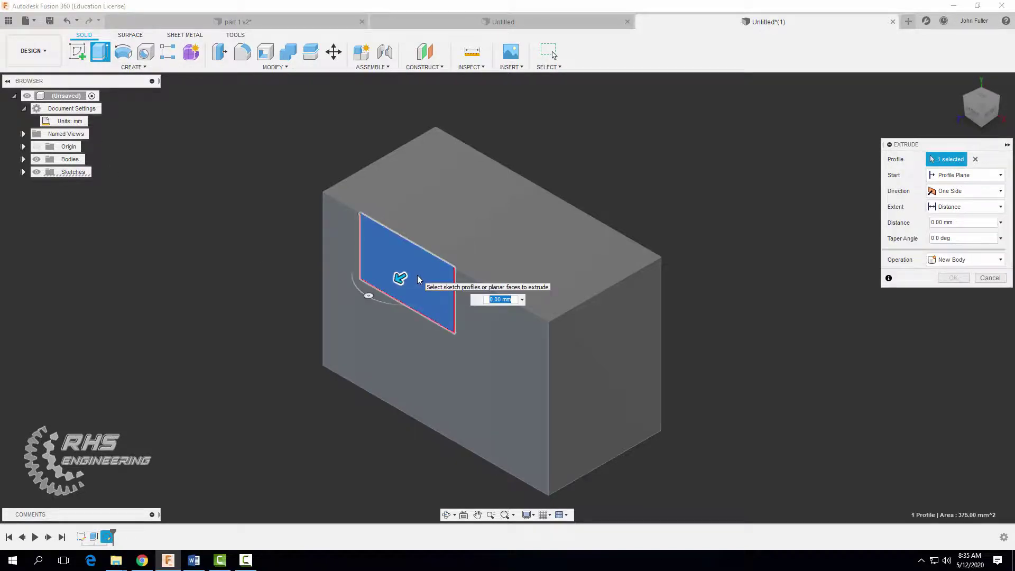
drag(400, 278, 465, 245)
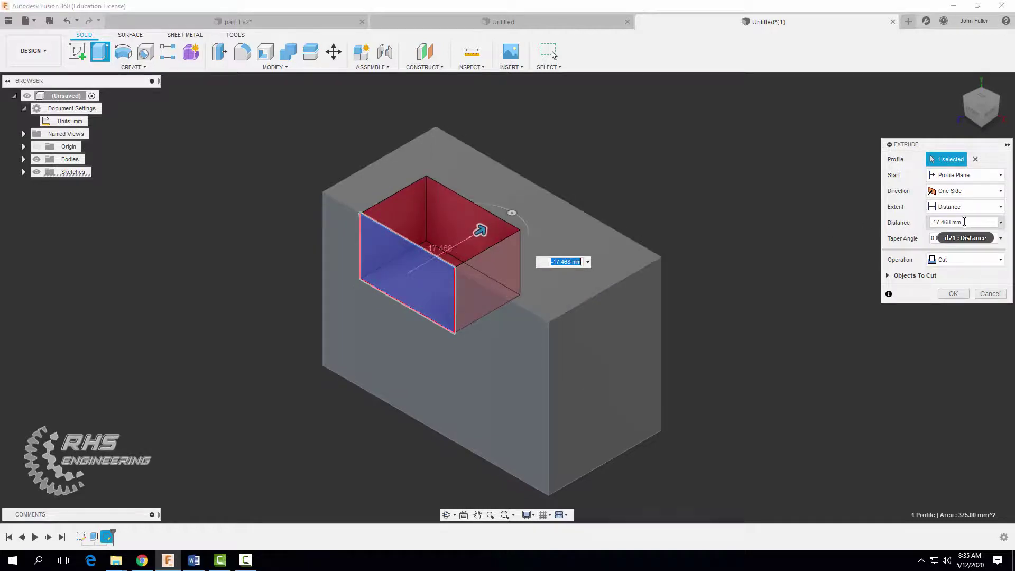
drag(964, 223, 933, 226)
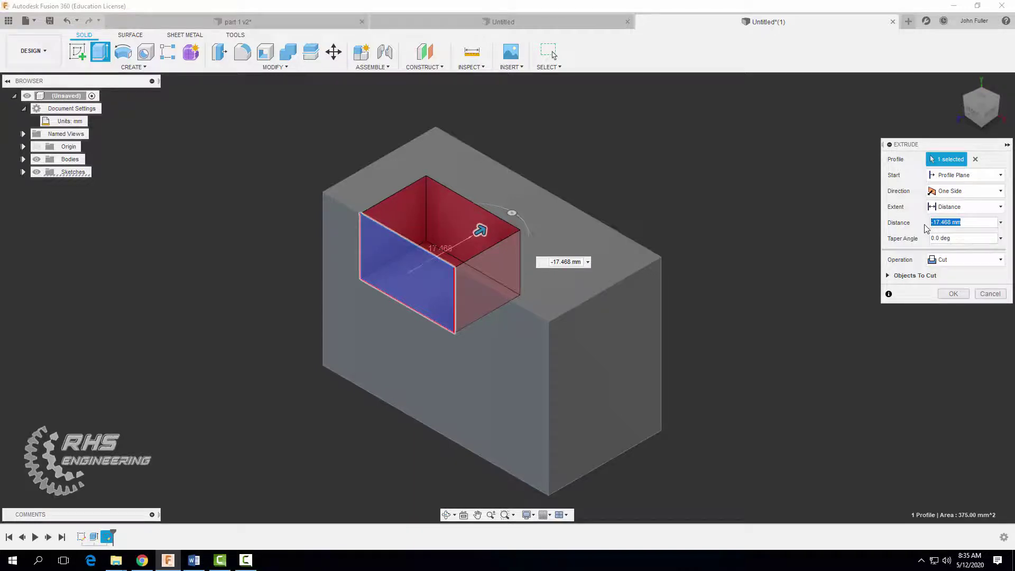
text(-30)
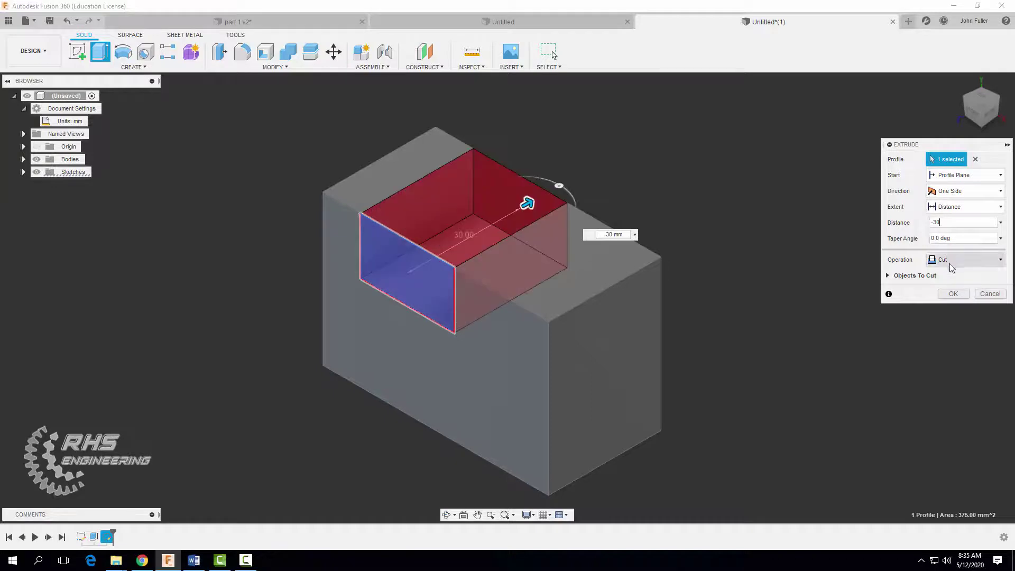
click(954, 294)
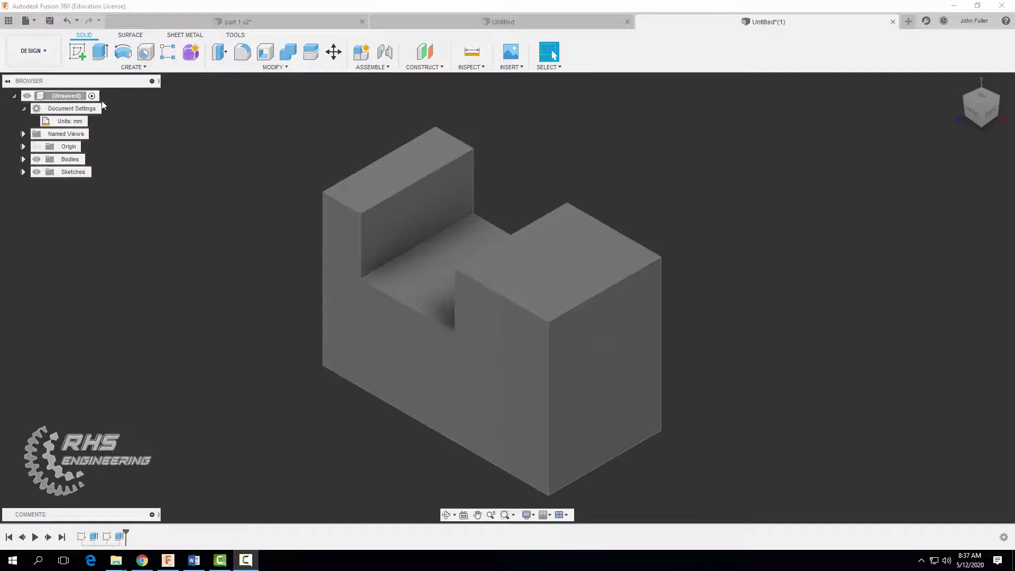
Step: Sketch a small 2-point rectangle near the lower left of the block's side face
click(77, 51)
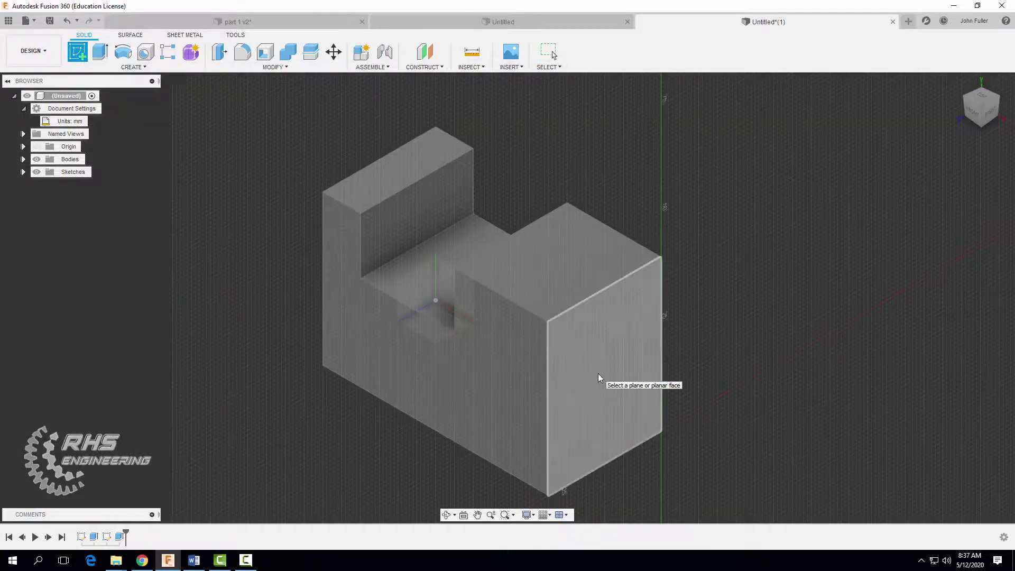
click(598, 373)
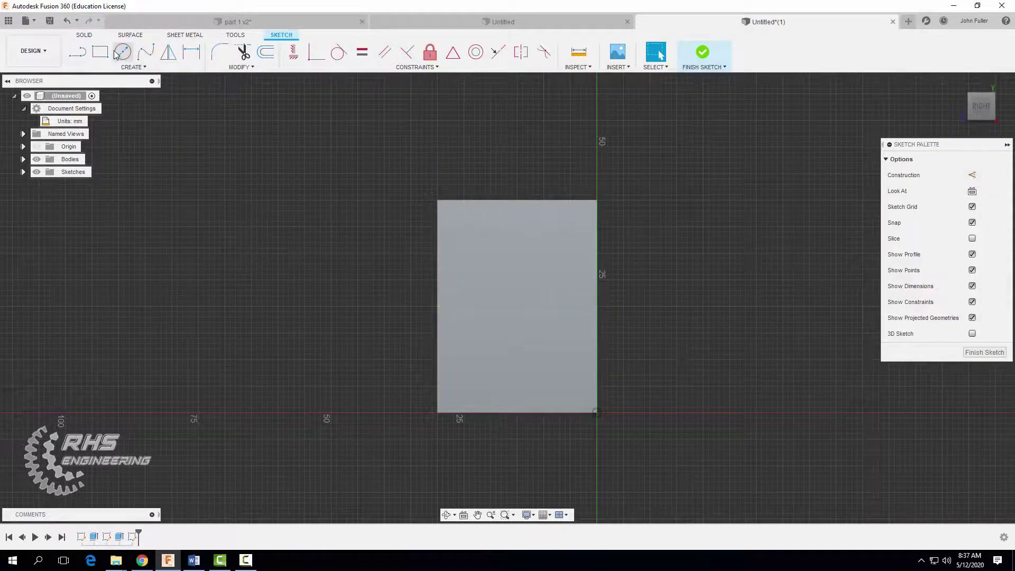
click(100, 51)
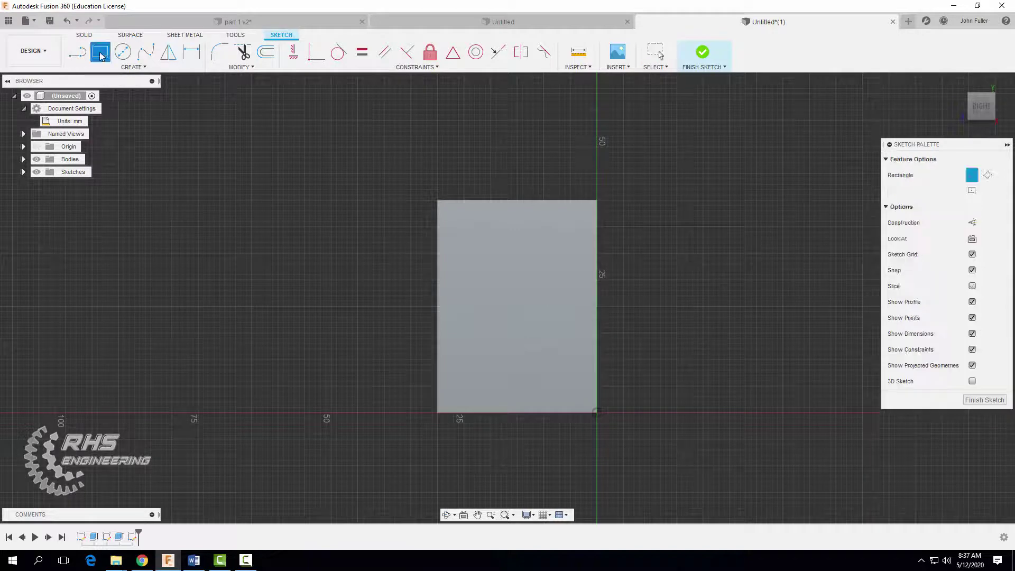
click(465, 380)
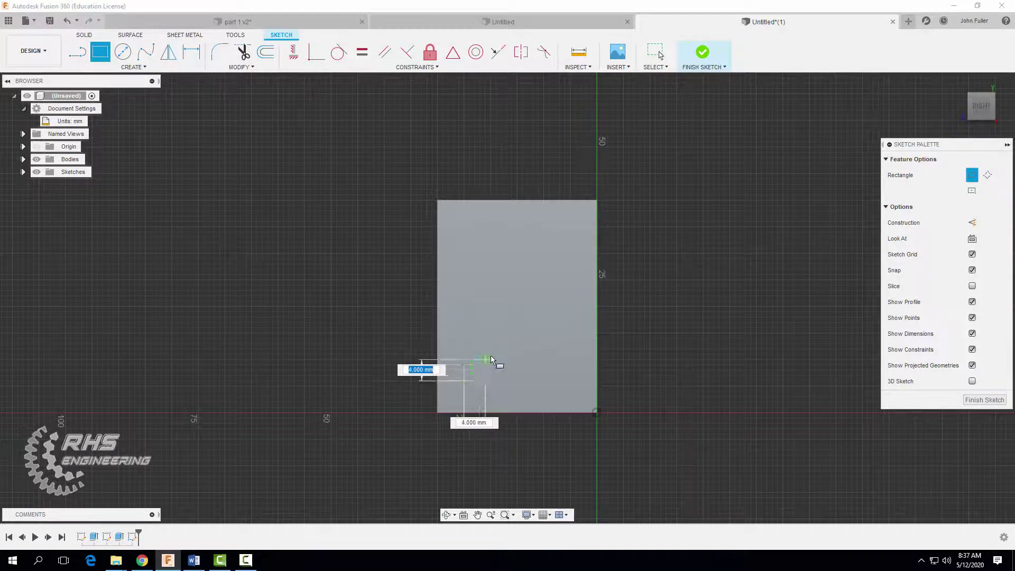
click(528, 344)
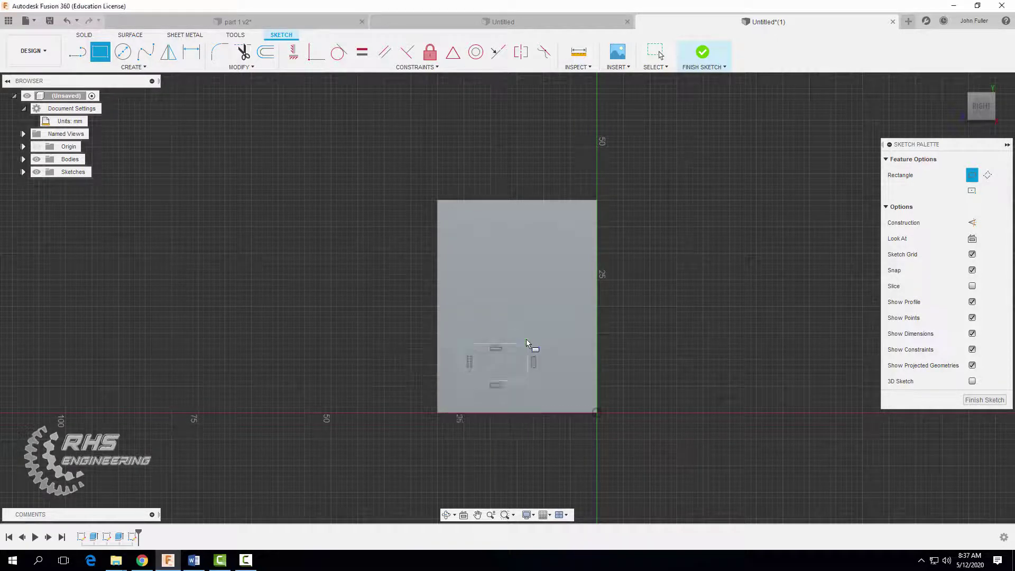
Step: Dimension the rectangle 3 mm from the face's left edge and 15 mm wide
click(191, 52)
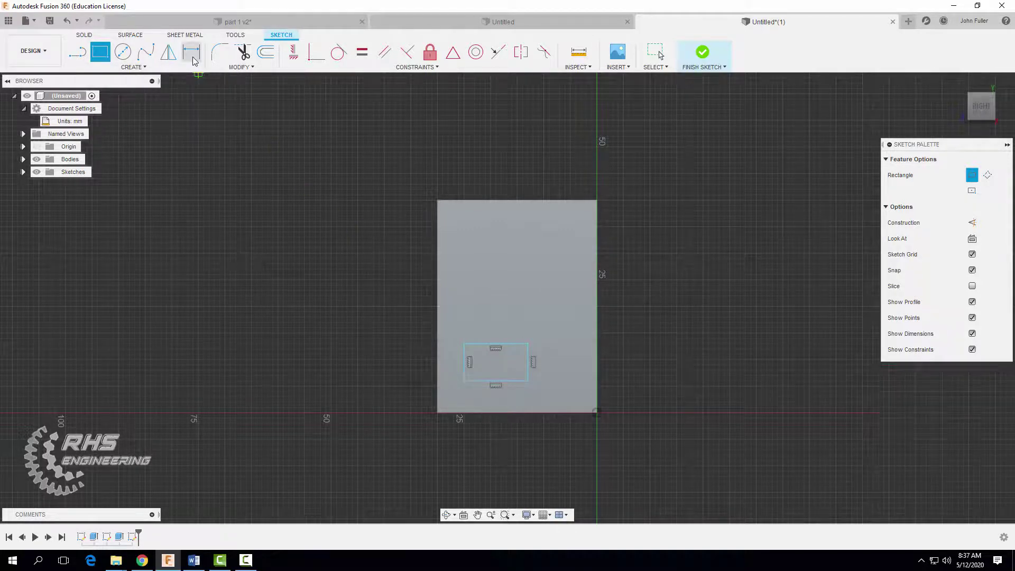
click(464, 363)
click(437, 361)
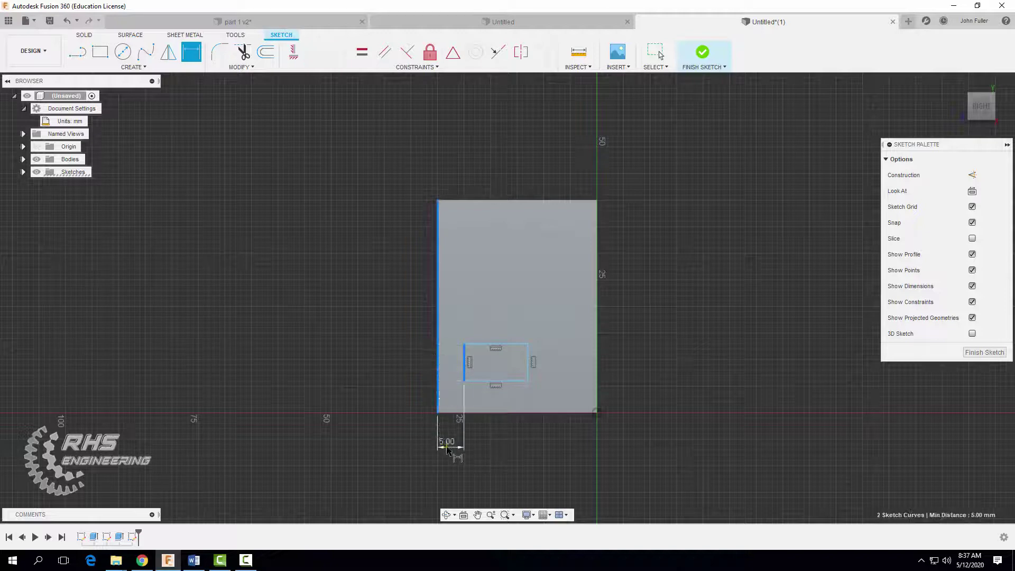
click(448, 448)
text(3)
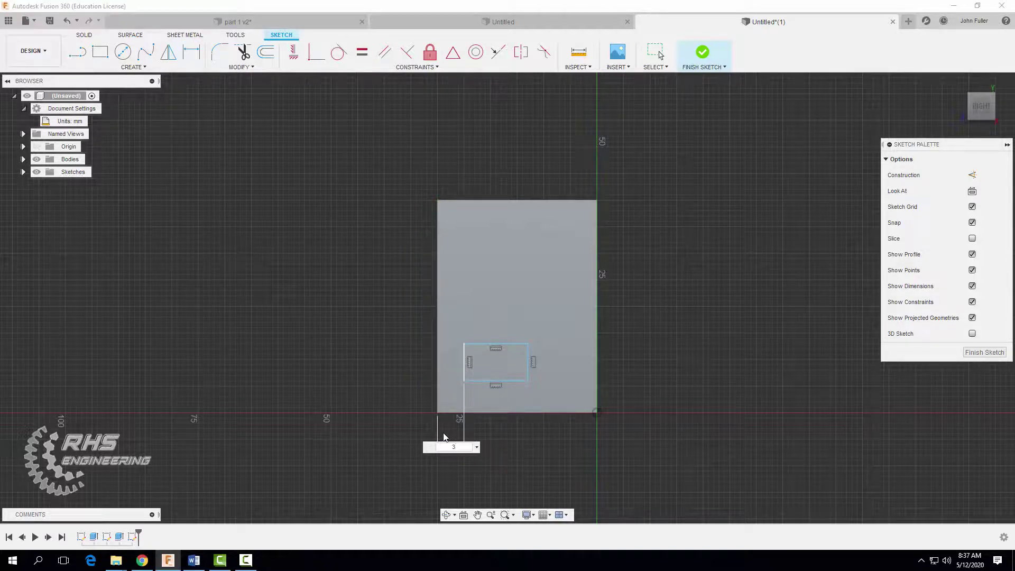
key(Return)
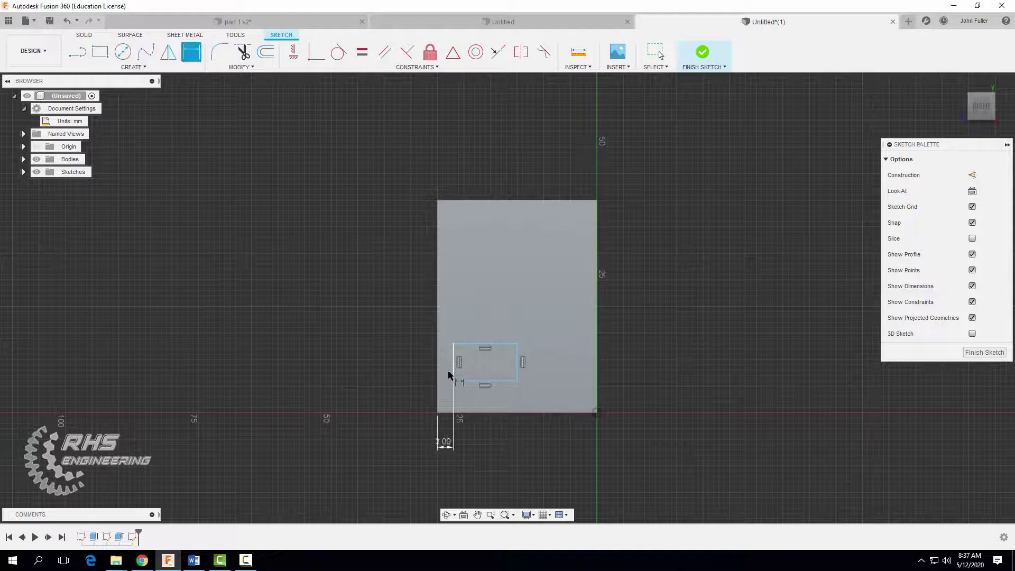
click(454, 362)
click(517, 360)
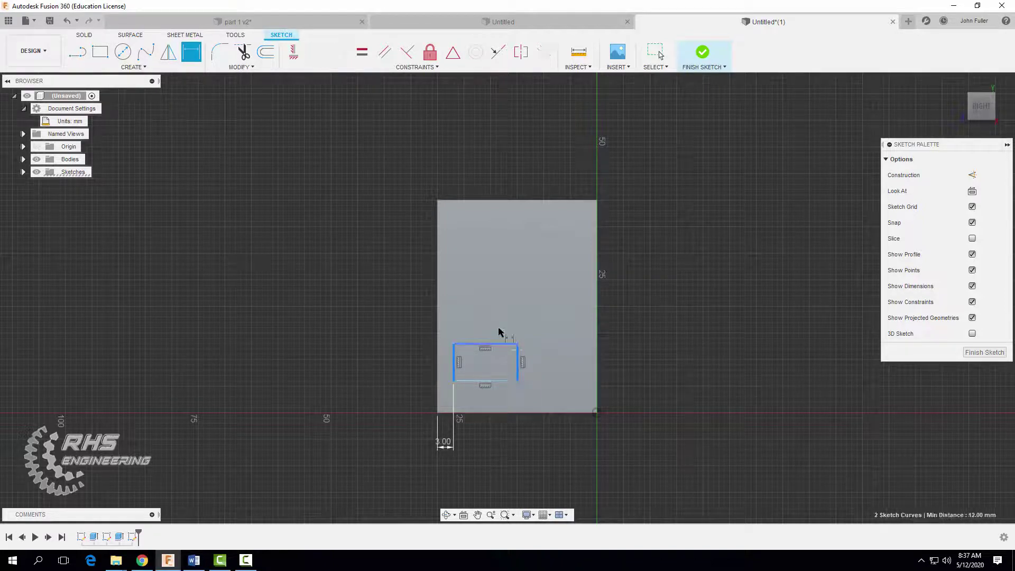
click(494, 325)
text(1)
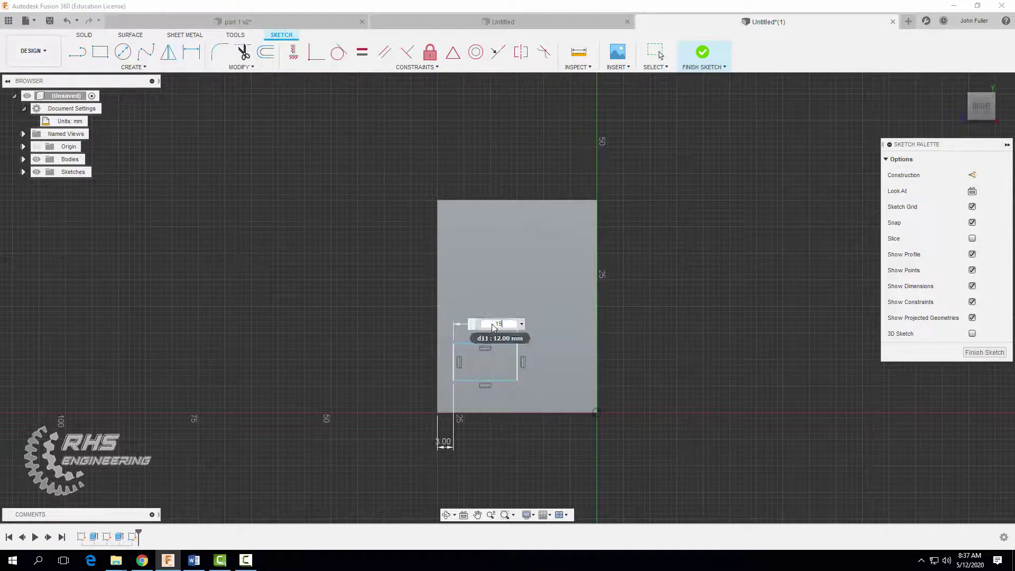
text(5)
key(Return)
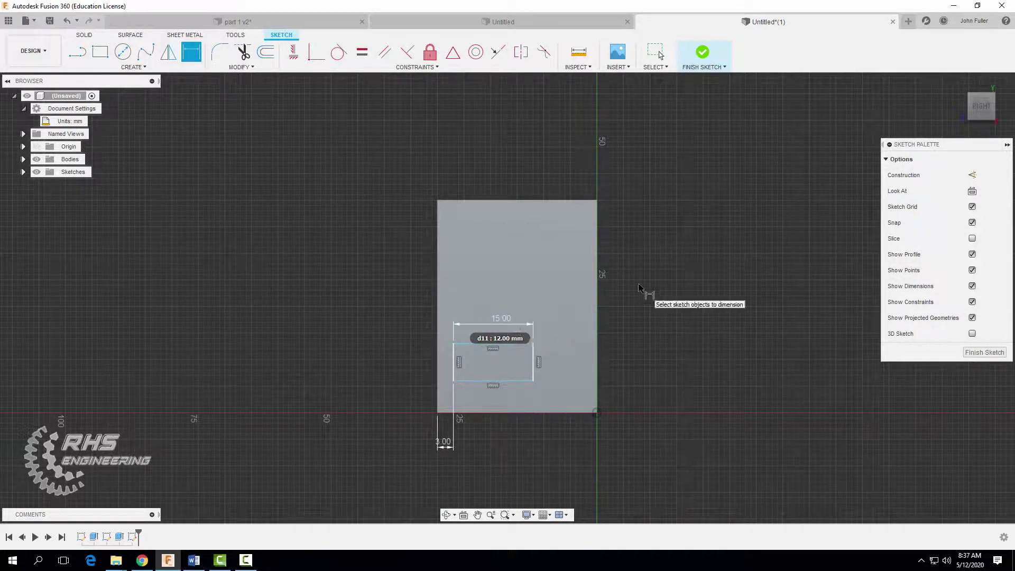
Step: Set the rectangle's height to 10 mm and its gap above the bottom edge to 5 mm
click(467, 345)
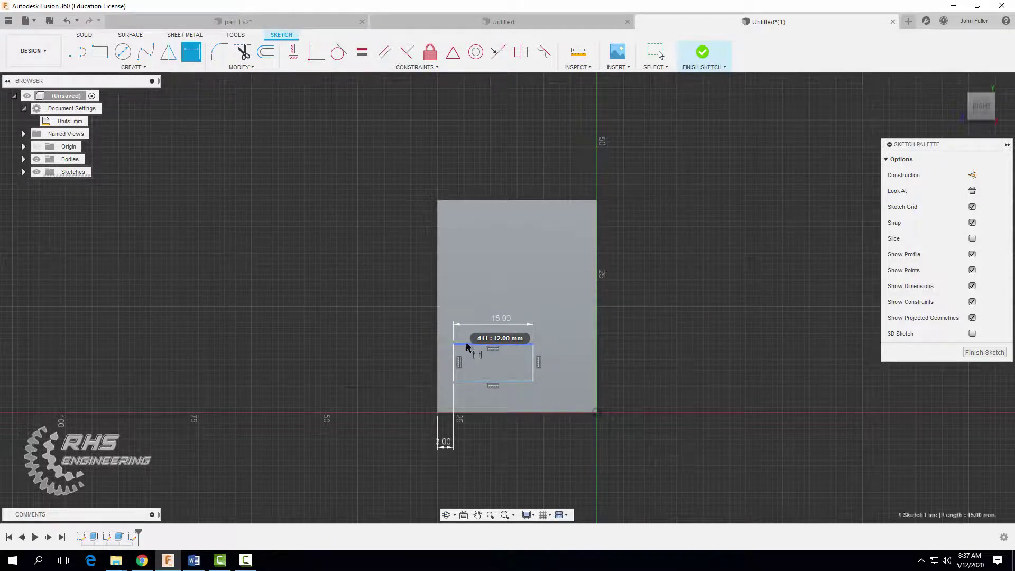
click(483, 381)
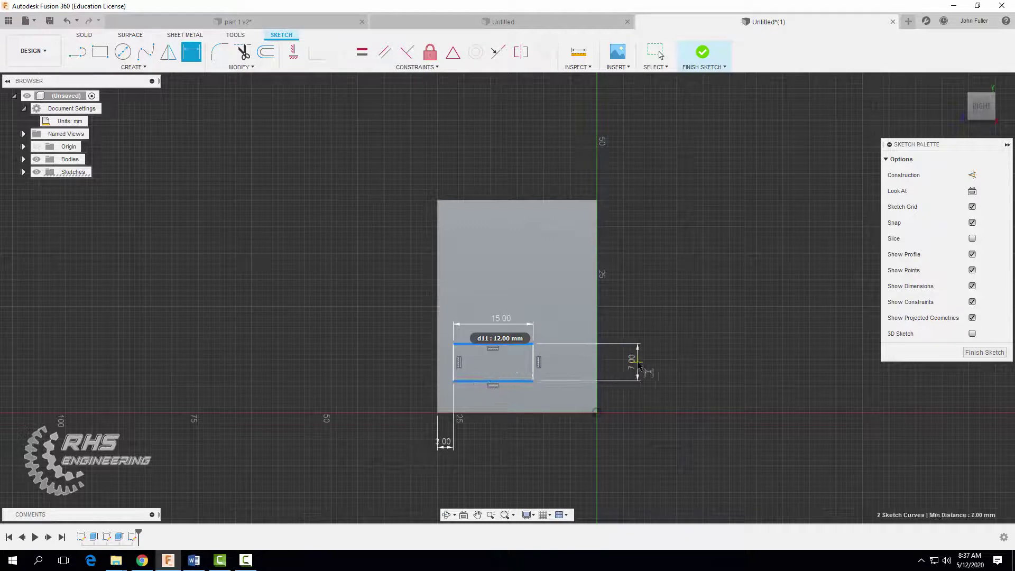
click(639, 364)
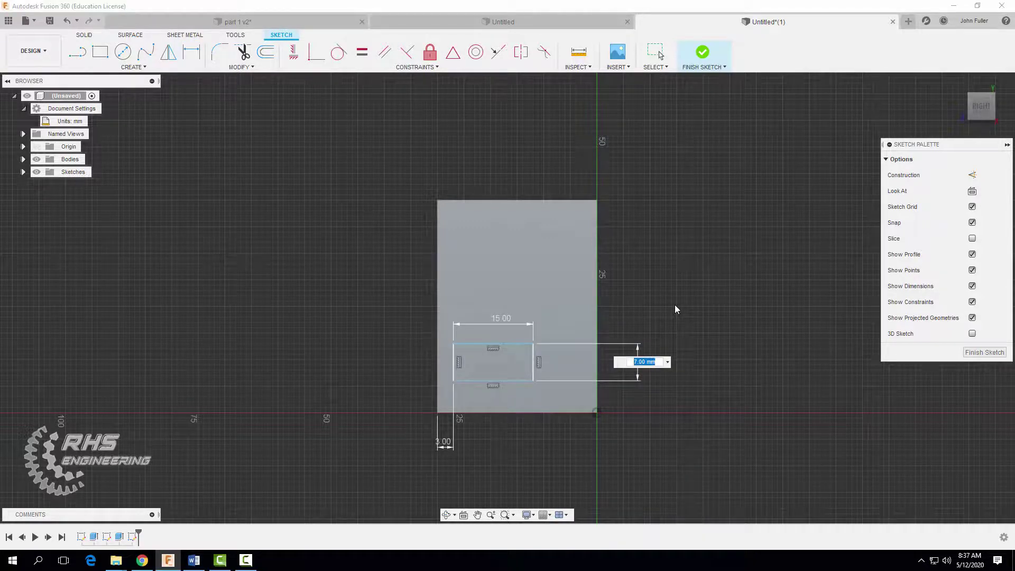
text(10)
key(Return)
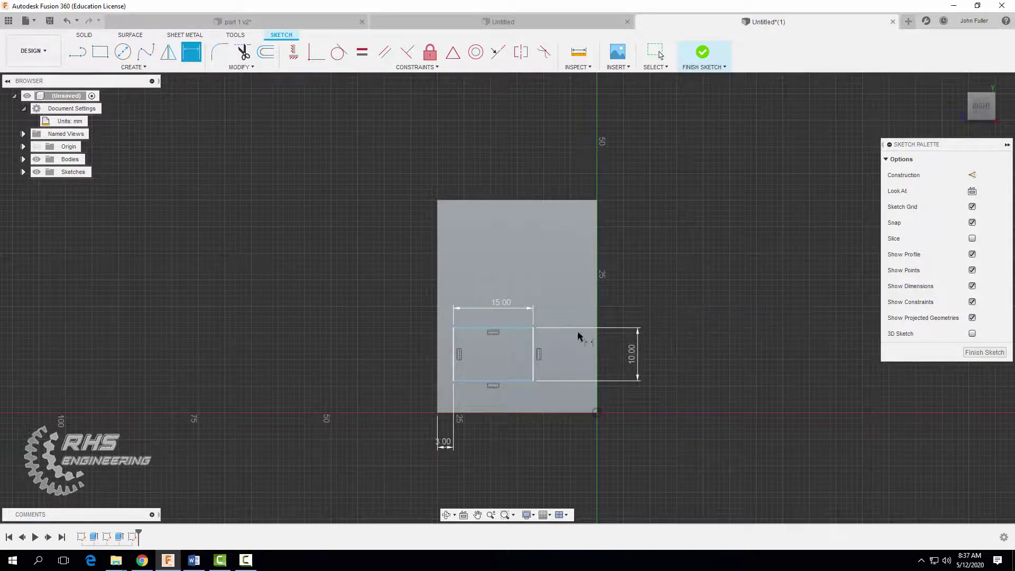
click(510, 382)
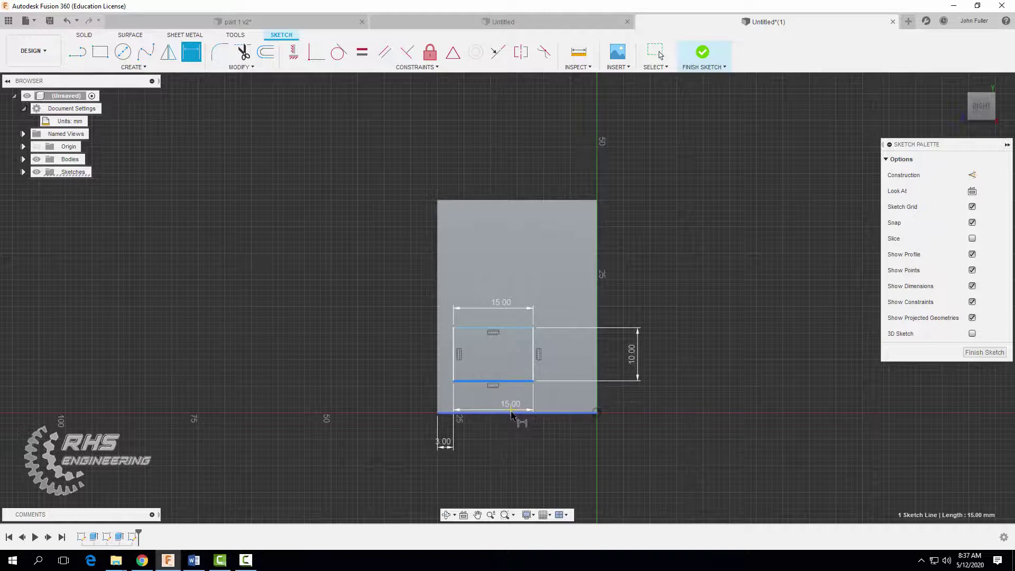
click(511, 414)
click(624, 397)
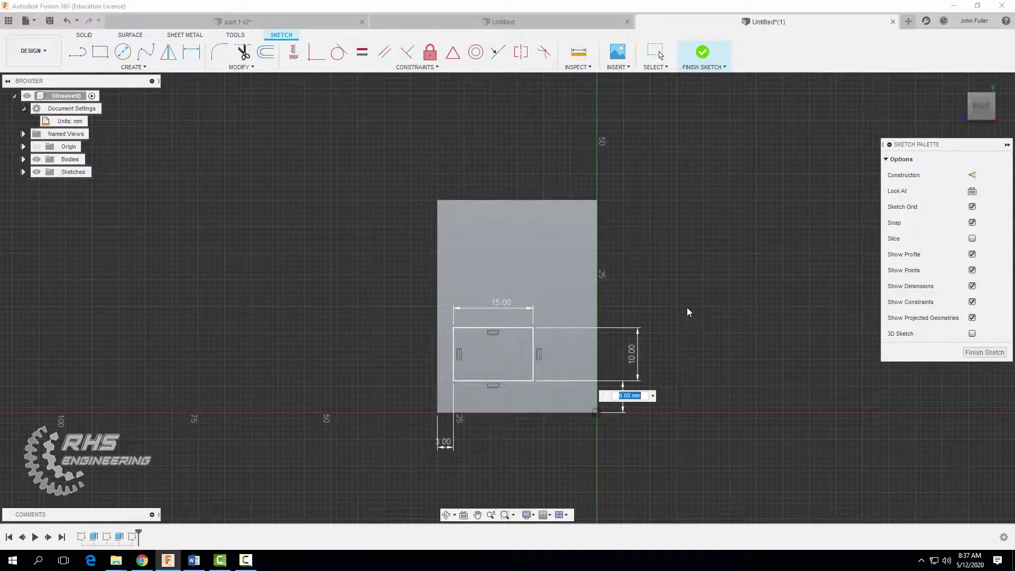
text(5)
key(Return)
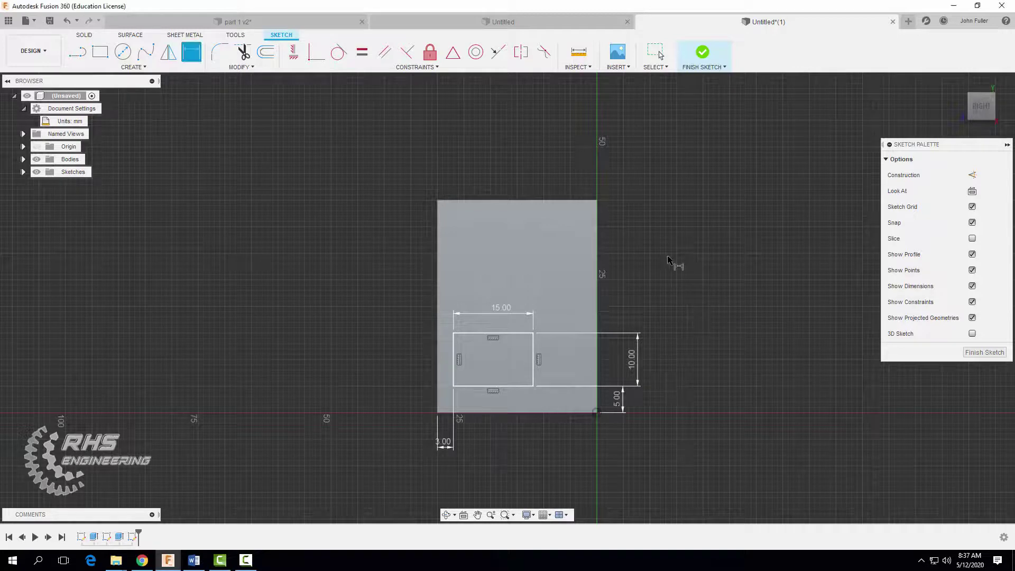
Step: Finish the sketch and cut the 15 × 10 mm rectangle through the block with extent All
click(702, 53)
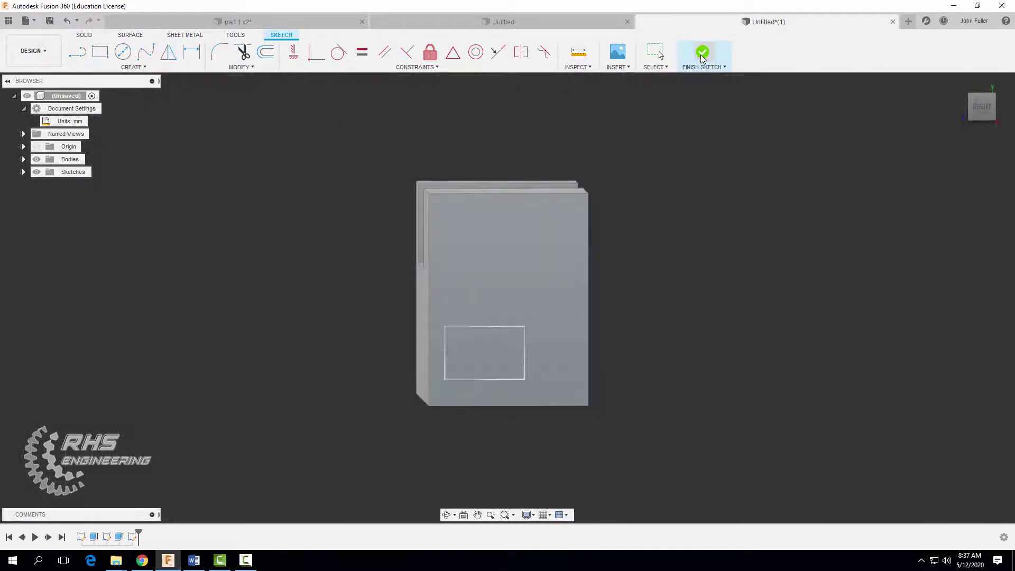
key(F10)
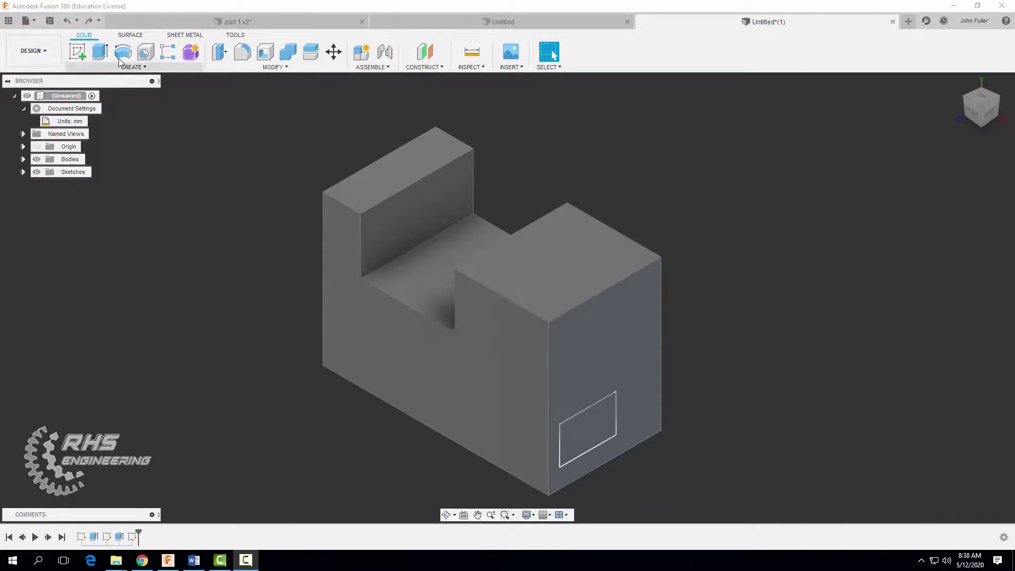
click(100, 52)
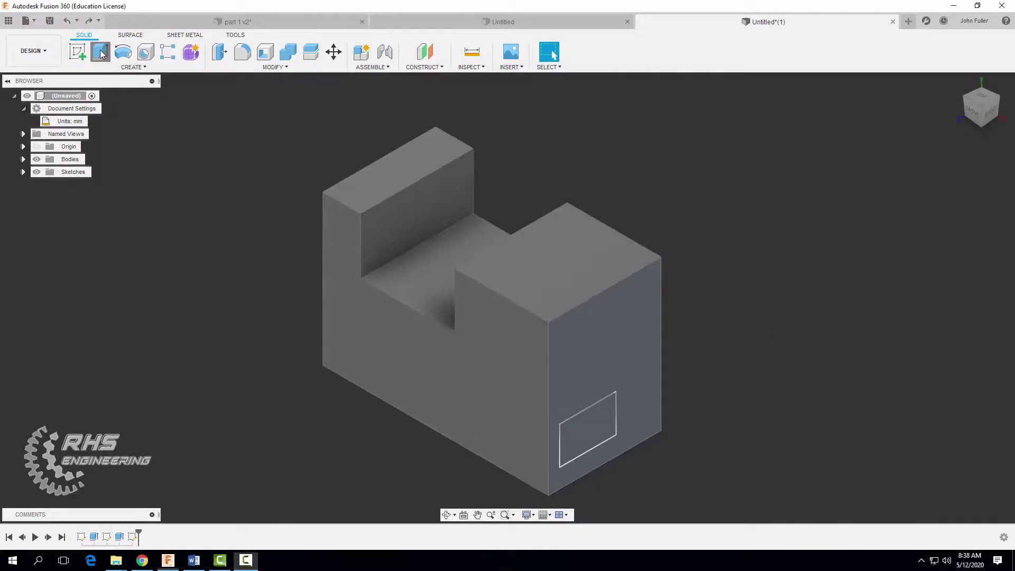
click(587, 422)
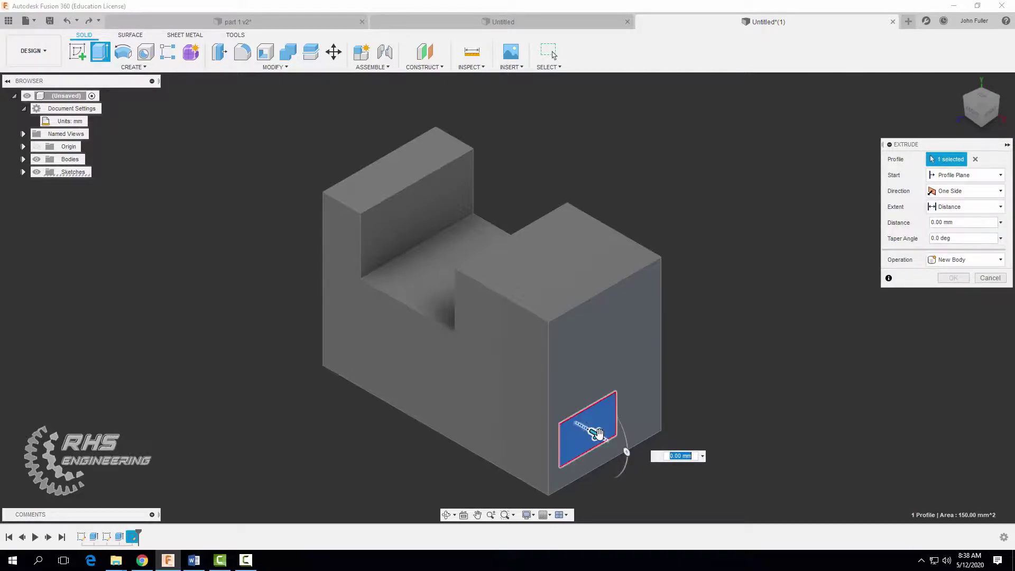
drag(598, 433, 557, 412)
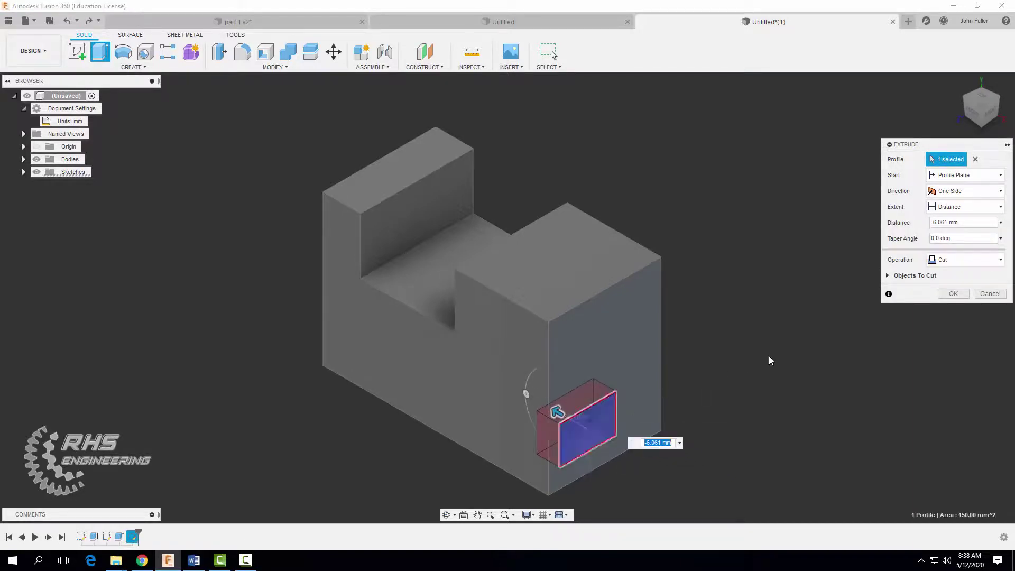
click(947, 209)
click(943, 247)
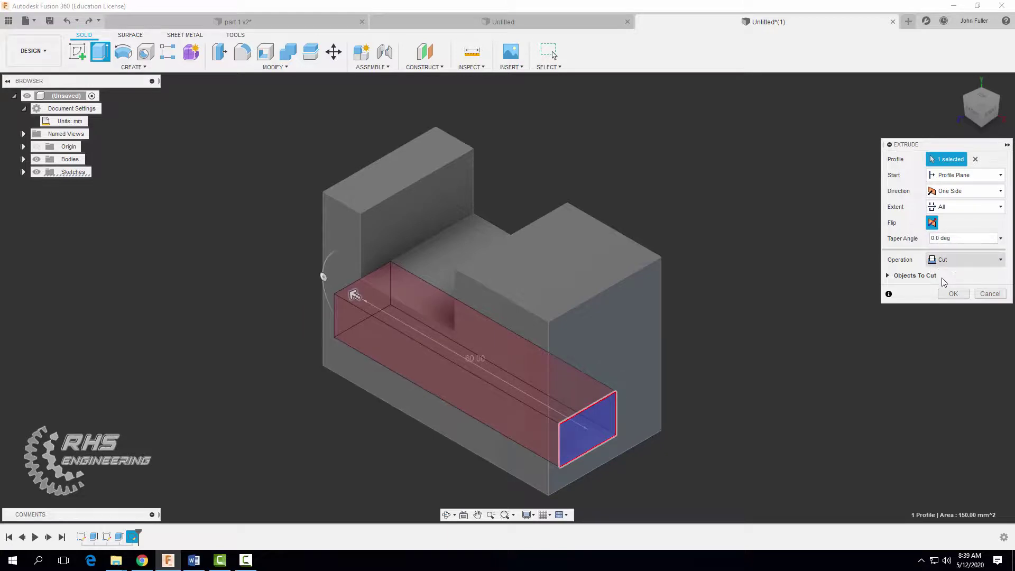
click(954, 294)
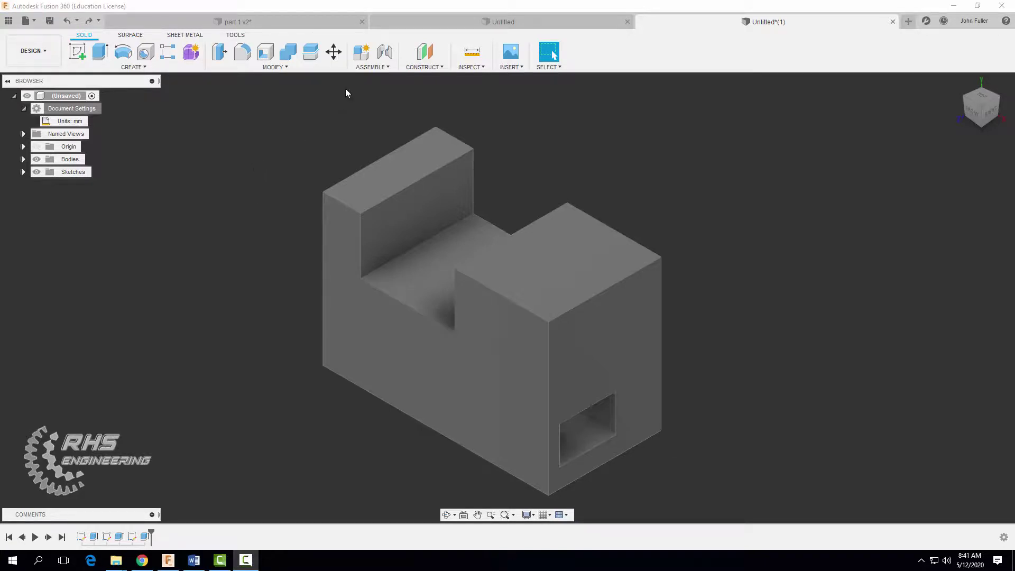
Step: Apply ABS Plastic from the Plastic material category to the block body
click(275, 67)
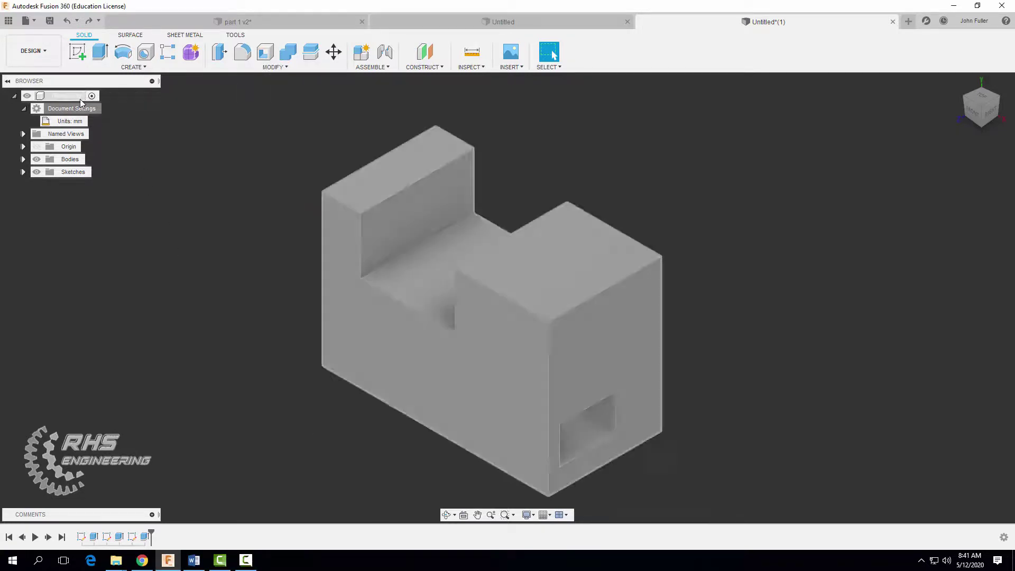
right_click(62, 109)
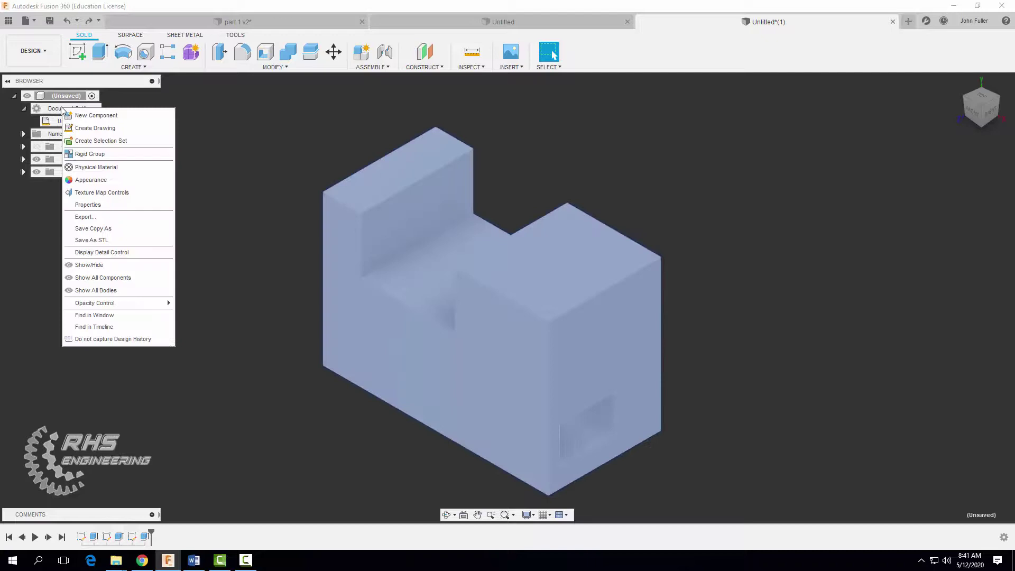
click(89, 168)
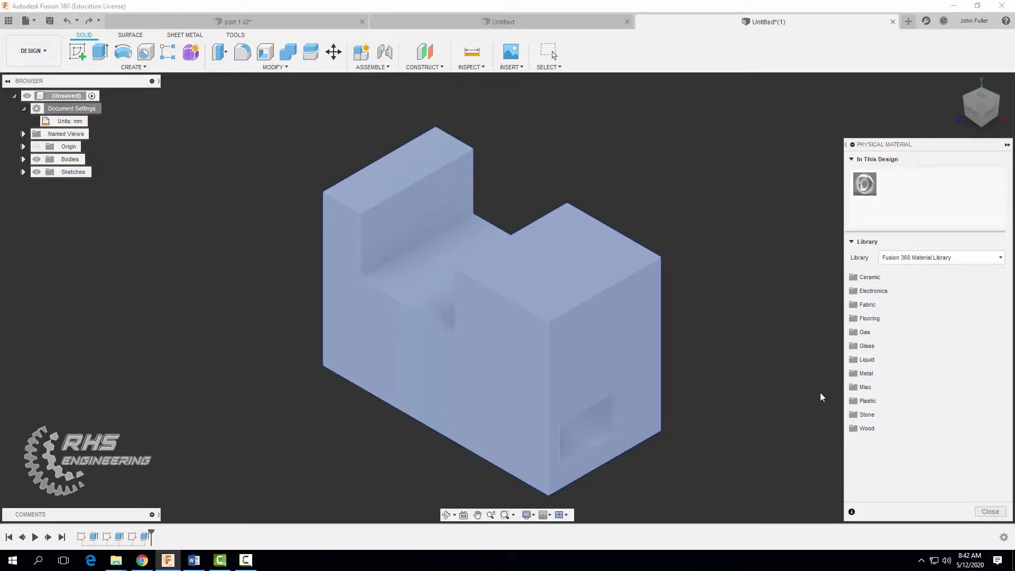
click(868, 402)
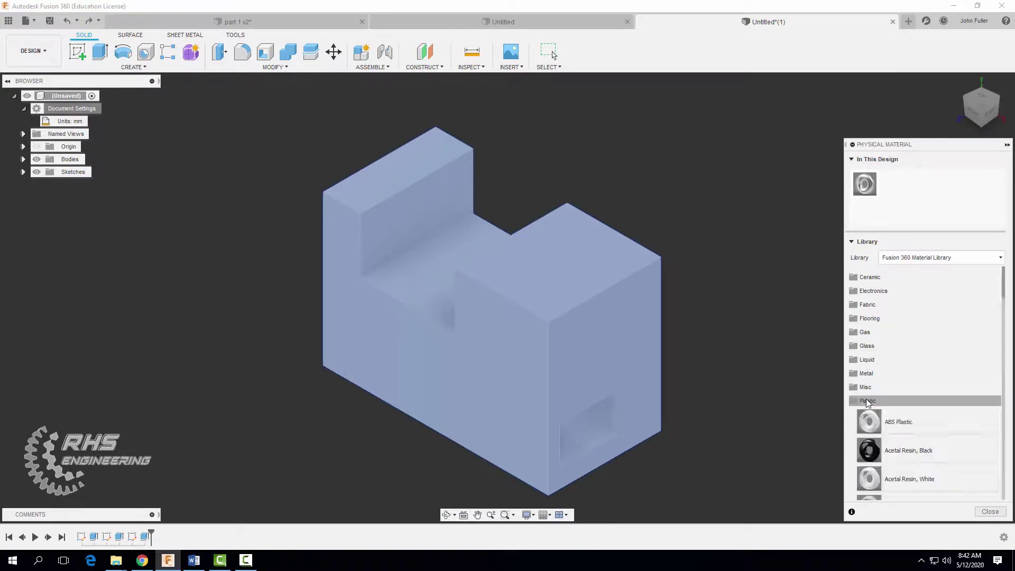
drag(848, 416, 609, 342)
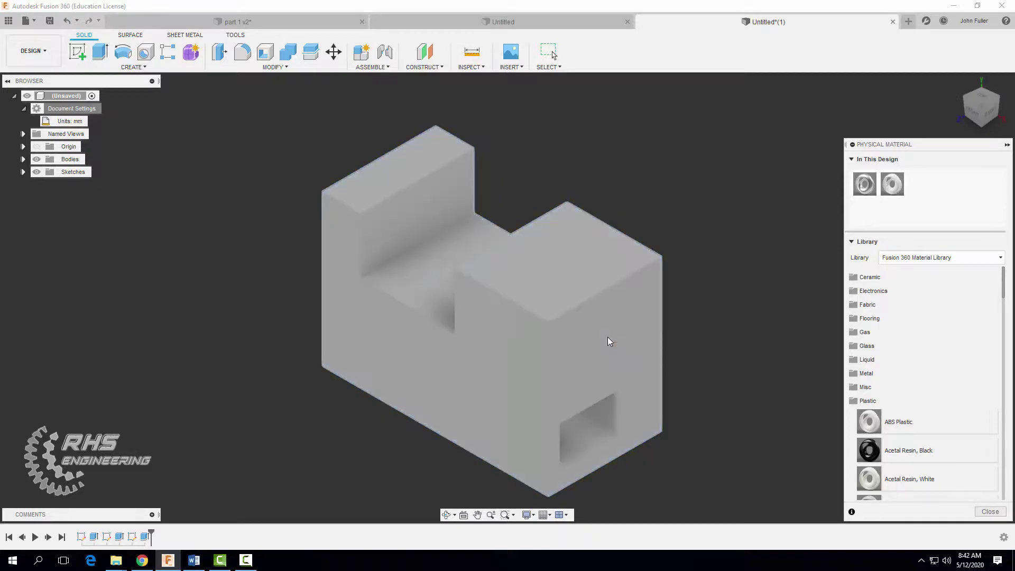
click(991, 512)
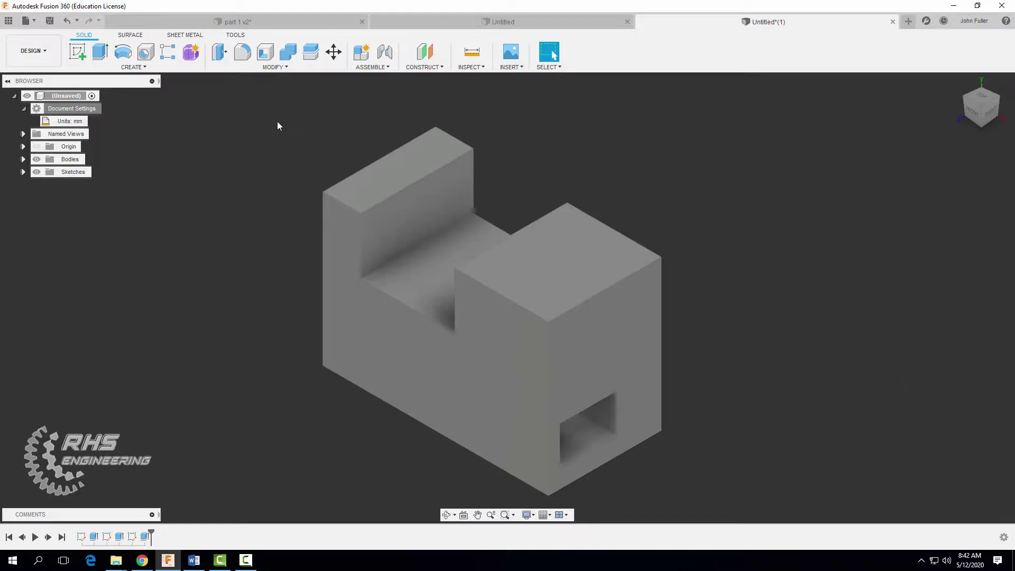
Step: Recolour the ABS (White) appearance to a deep maroon red (RGB 243, 76, 101)
click(271, 67)
click(243, 285)
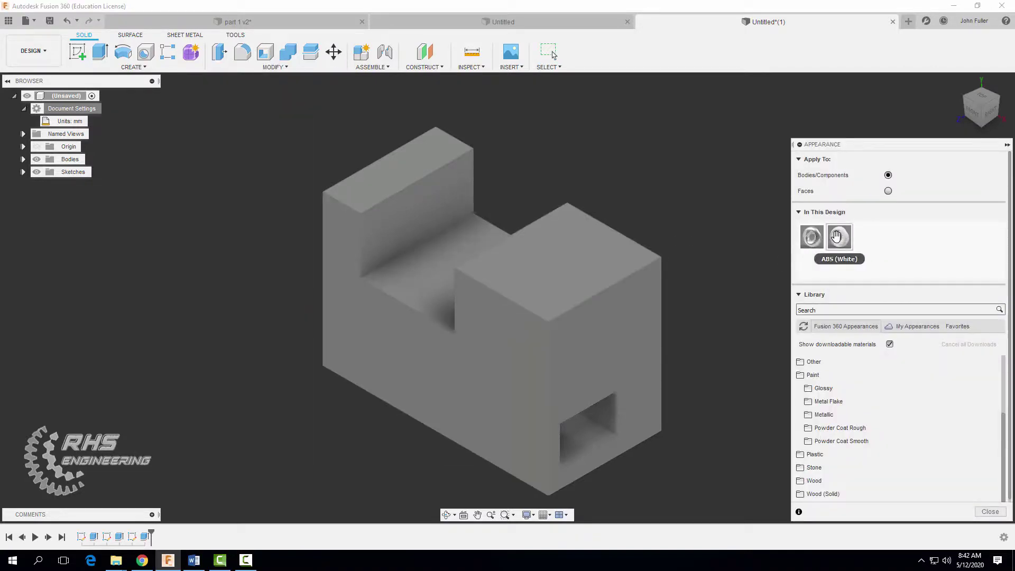
right_click(837, 237)
click(847, 243)
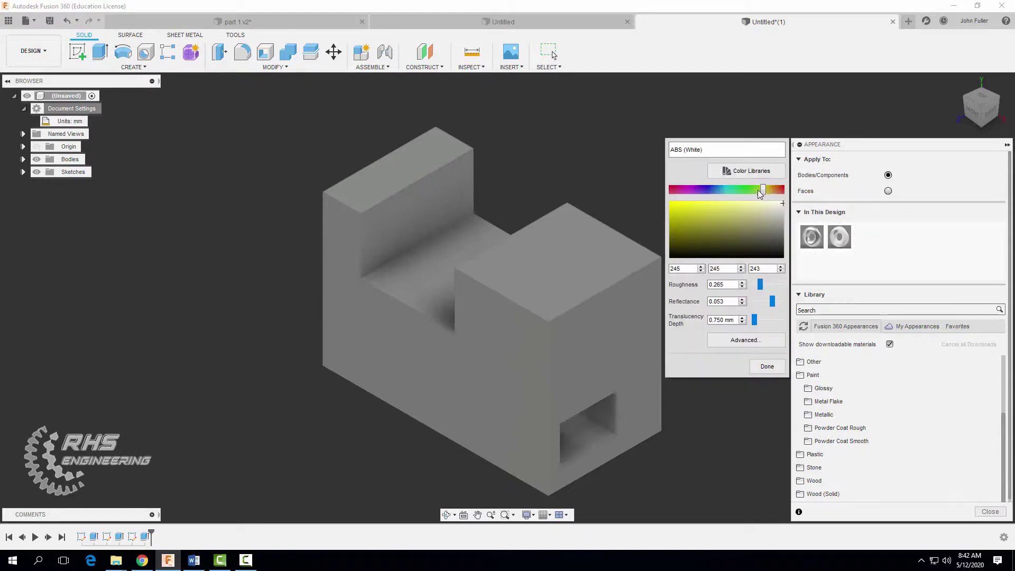
drag(764, 191, 676, 191)
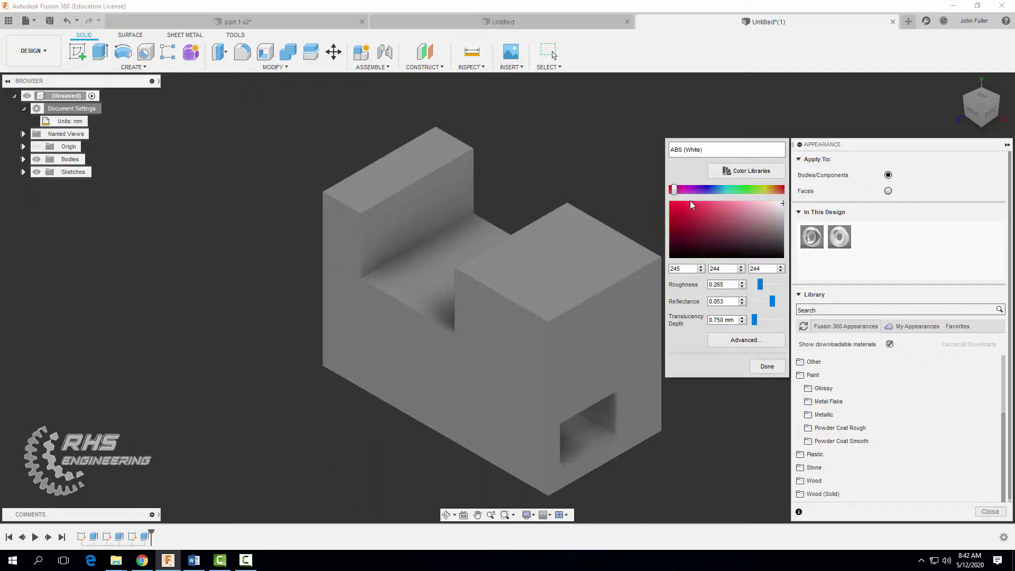
click(706, 203)
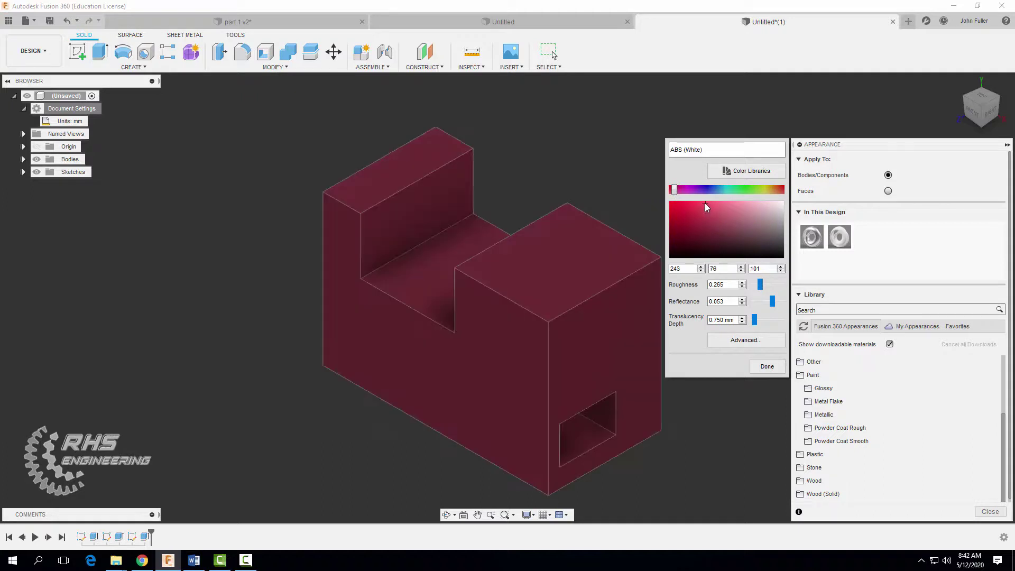
click(768, 367)
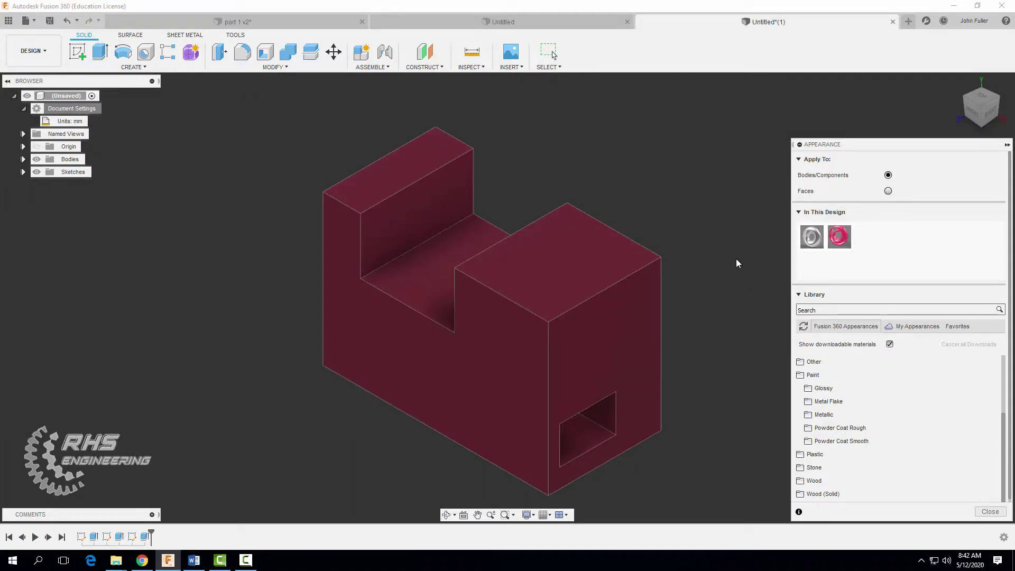
click(989, 512)
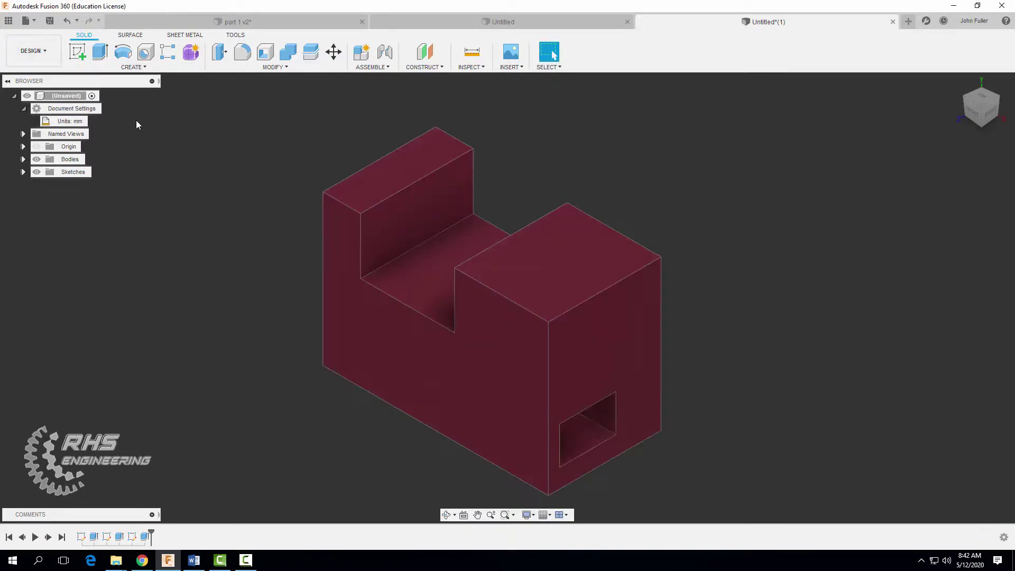
Step: Review the design's physical properties: ABS Plastic, mass 54.855 g, volume 5.175E+04 mm³
right_click(69, 110)
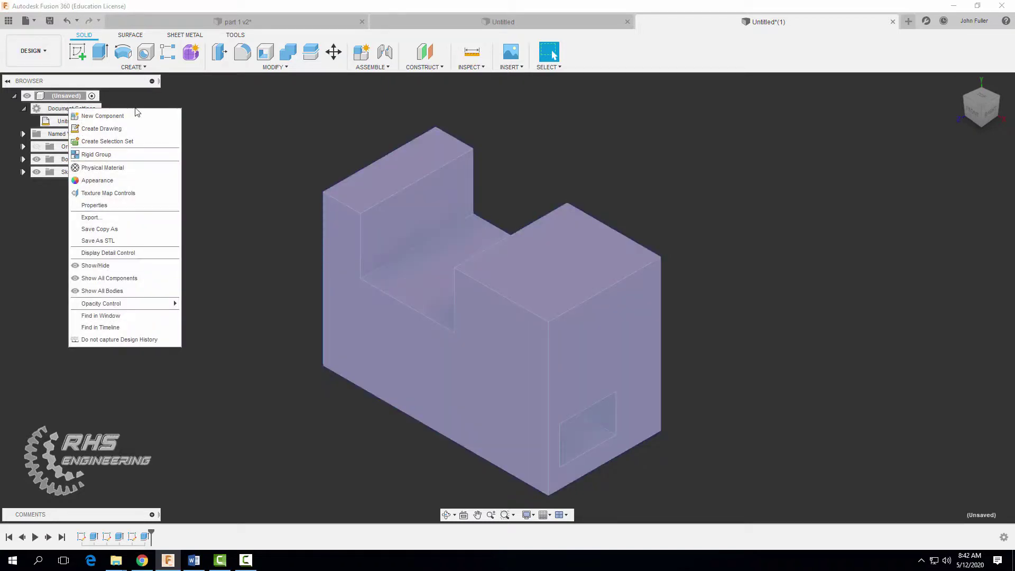
click(200, 108)
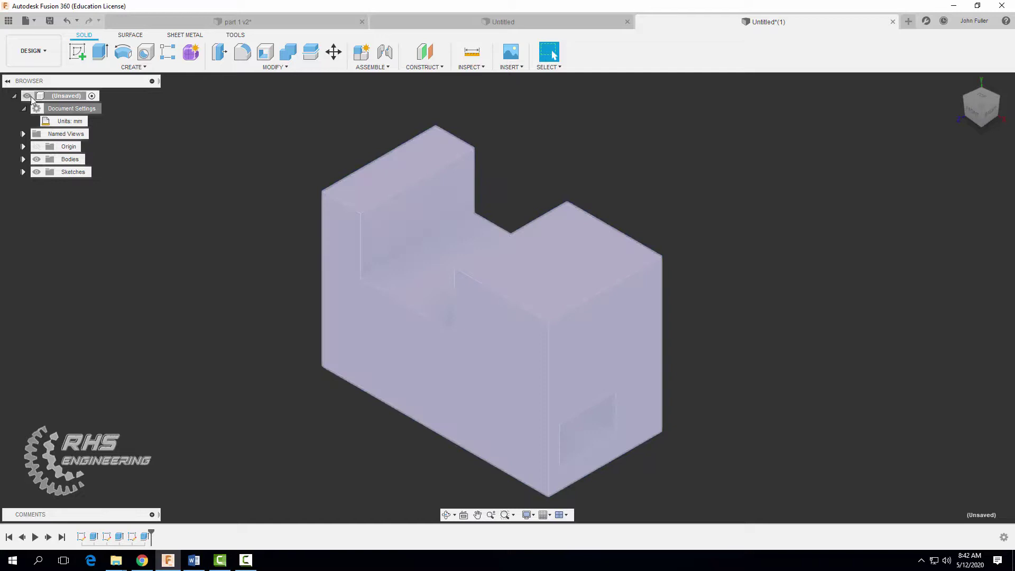
right_click(44, 98)
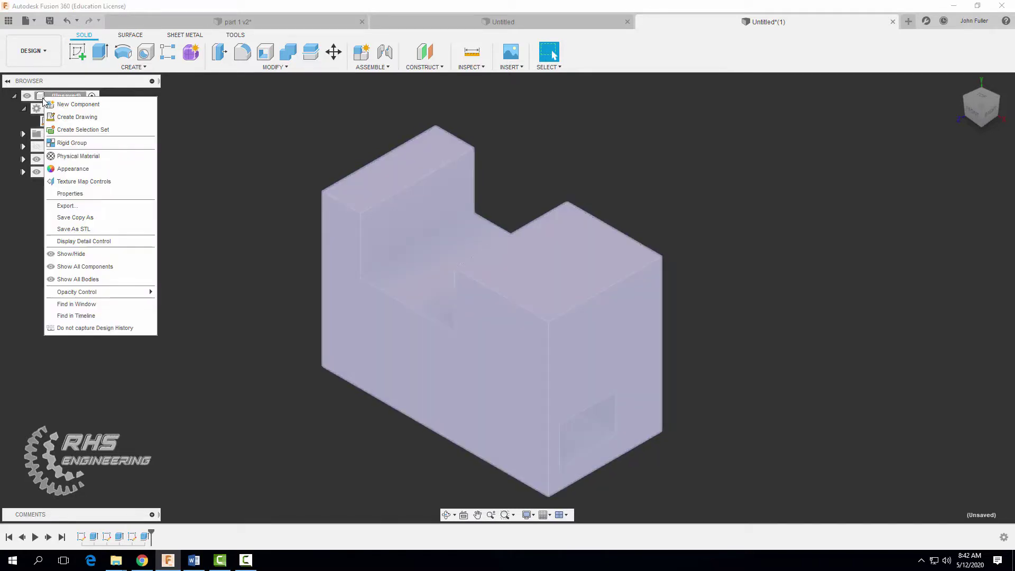
click(68, 195)
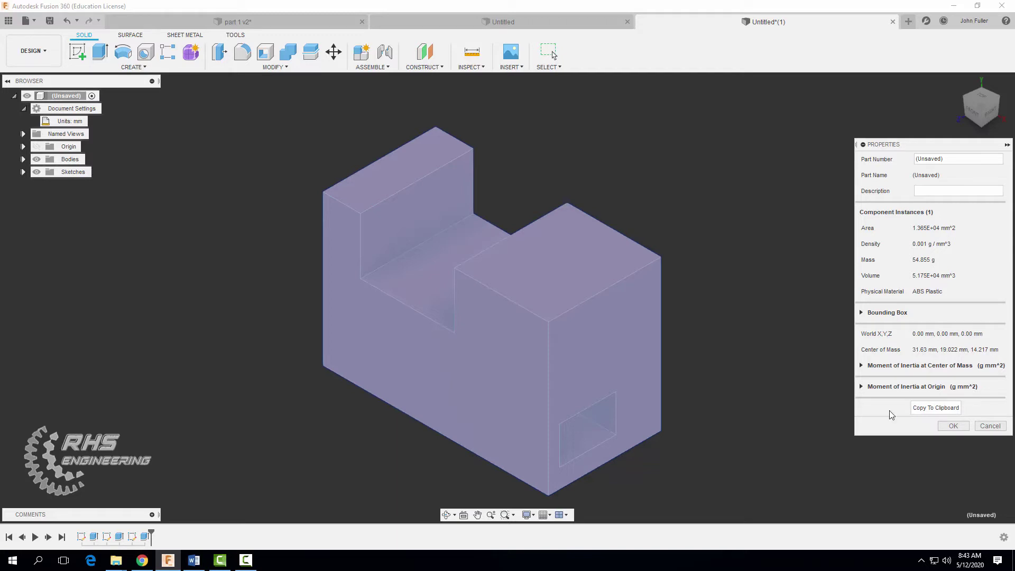
click(949, 428)
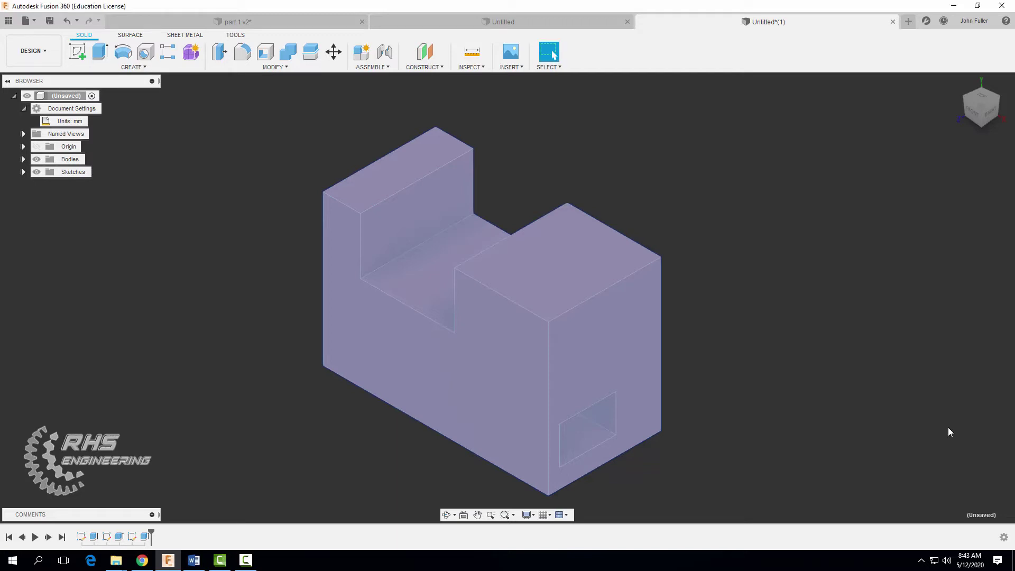
click(790, 299)
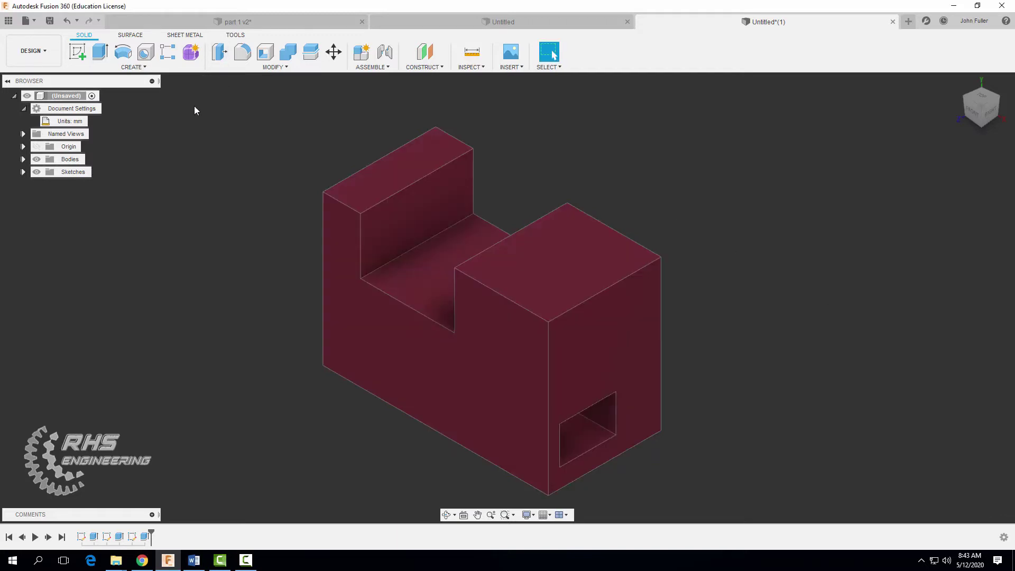
Step: Save the design under the name 'part 2' in the activity 4.1g project
click(33, 23)
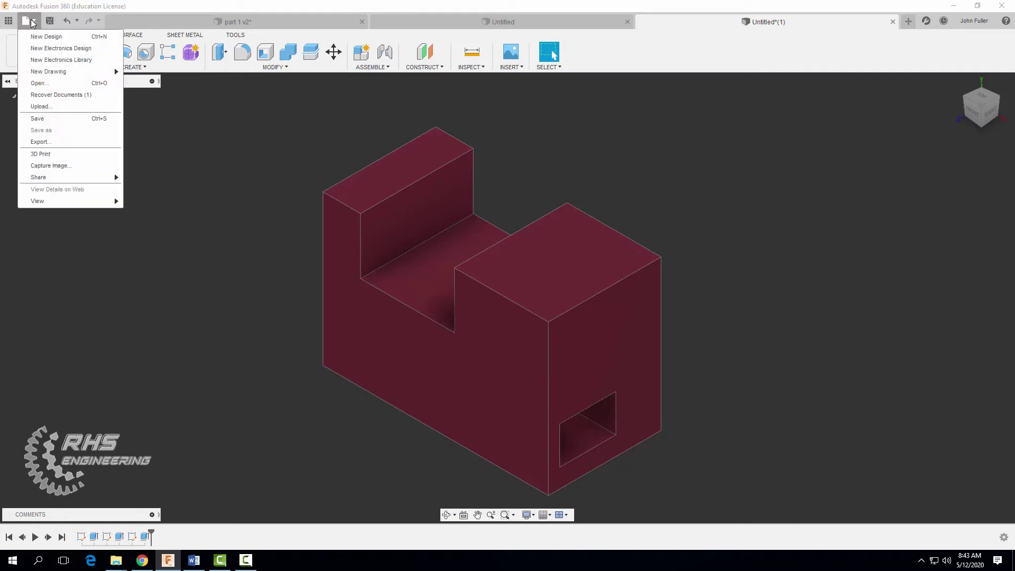
click(49, 120)
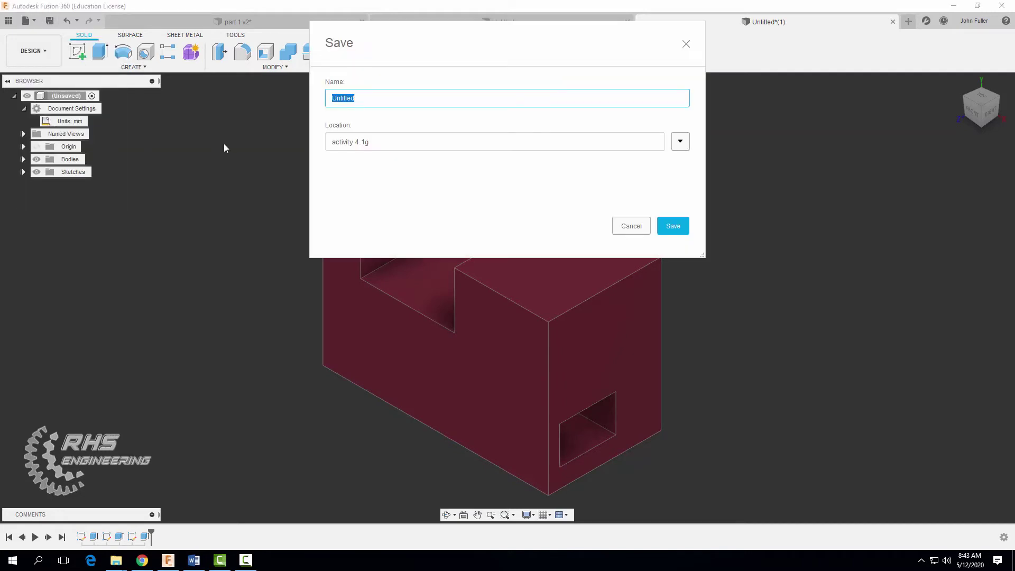
text(part 2)
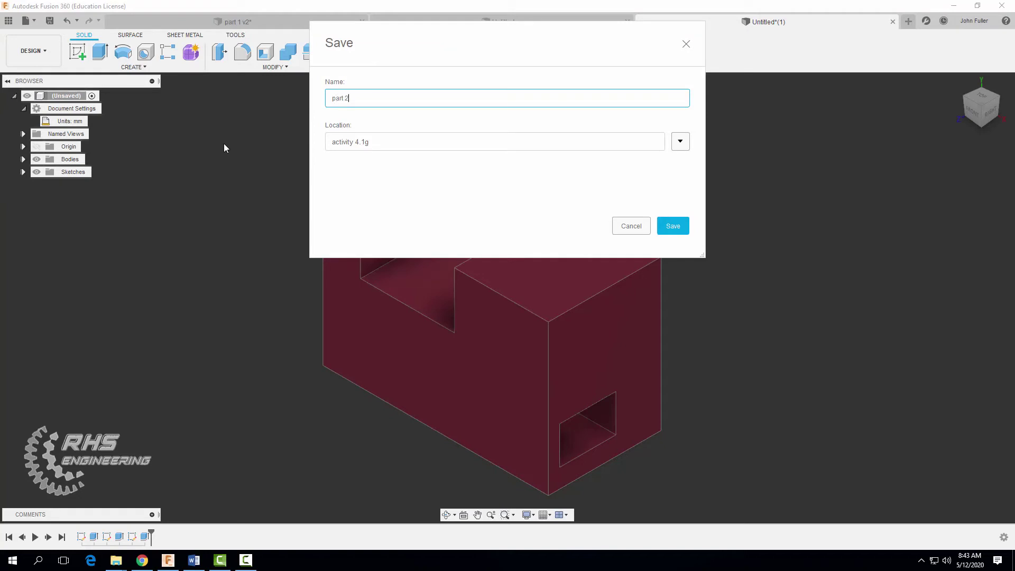
click(673, 227)
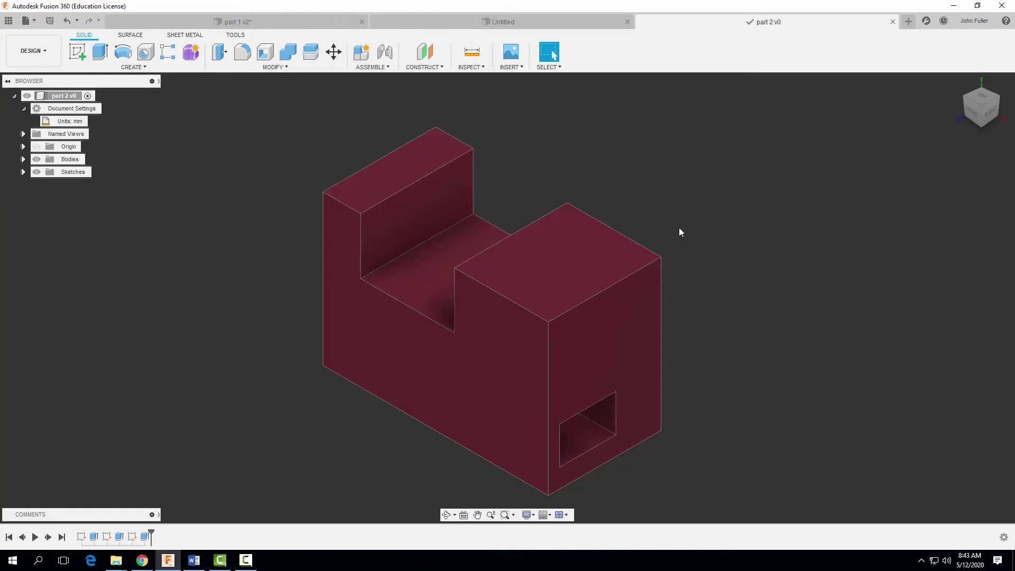